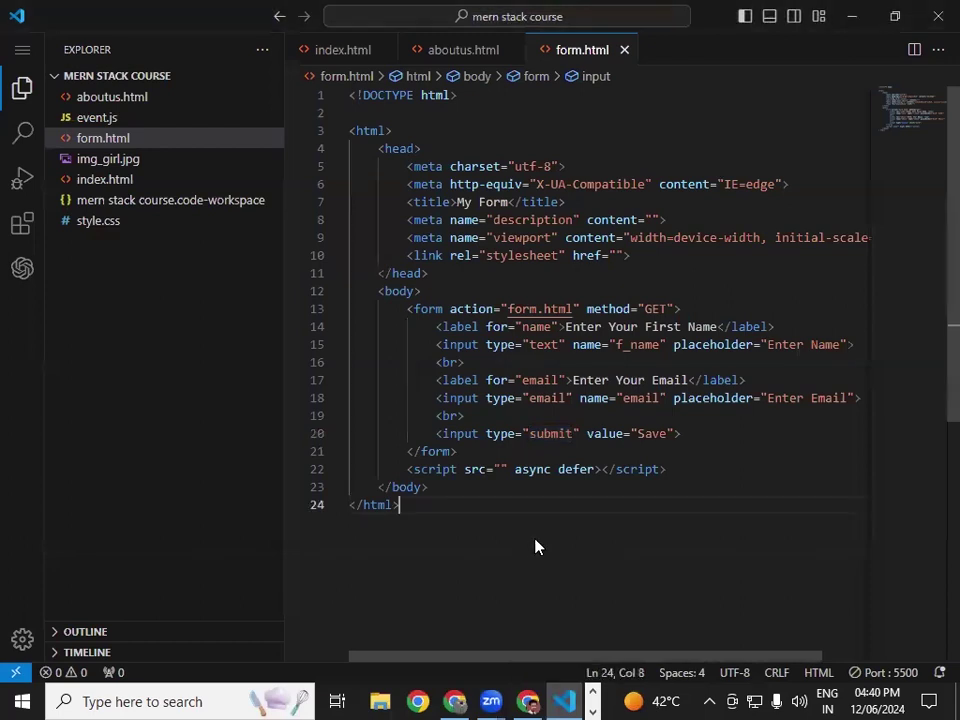
# - Examine the form markup in form.html and compare it with the name and email fields on the page in Chrome
pyautogui.click(431, 326)
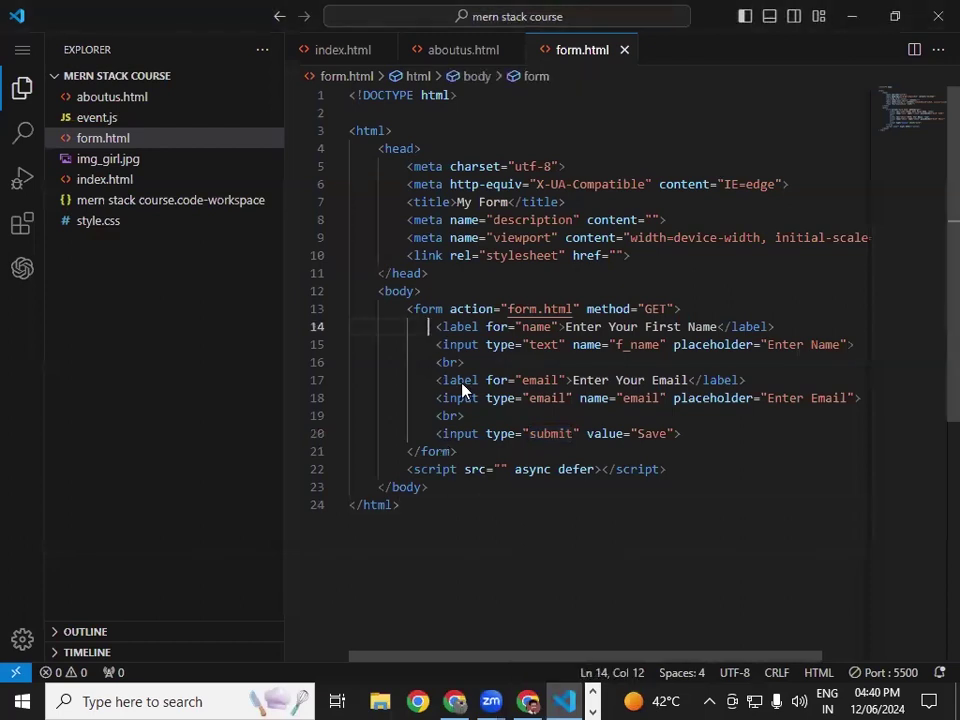
pyautogui.click(430, 309)
pyautogui.click(485, 452)
pyautogui.moveTo(432, 330); pyautogui.dragTo(782, 456)
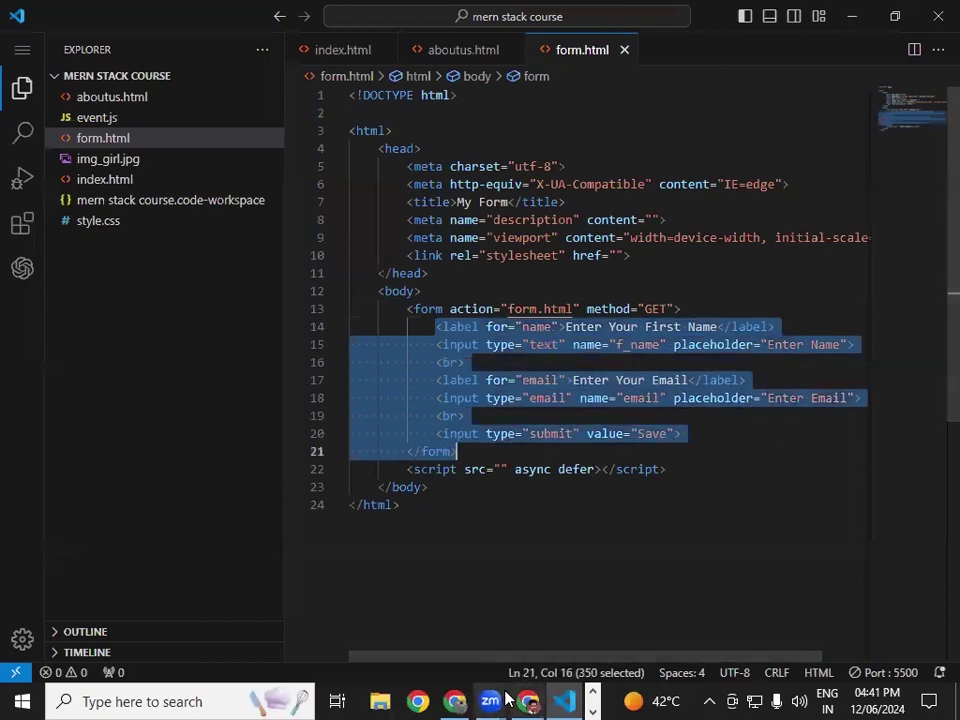
pyautogui.click(455, 701)
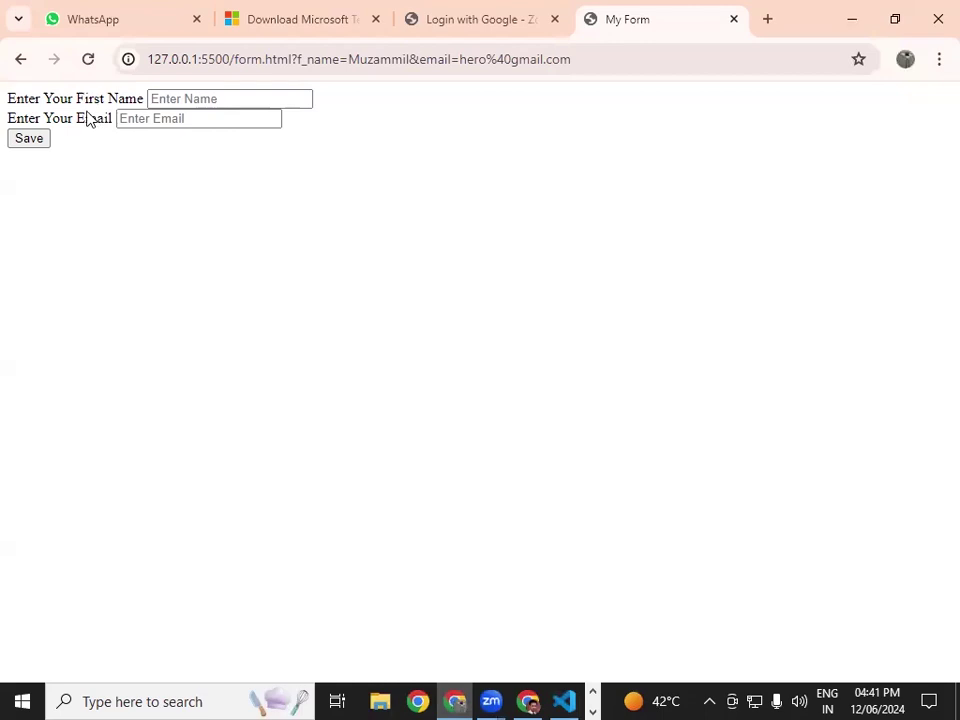
pyautogui.click(210, 98)
pyautogui.click(176, 118)
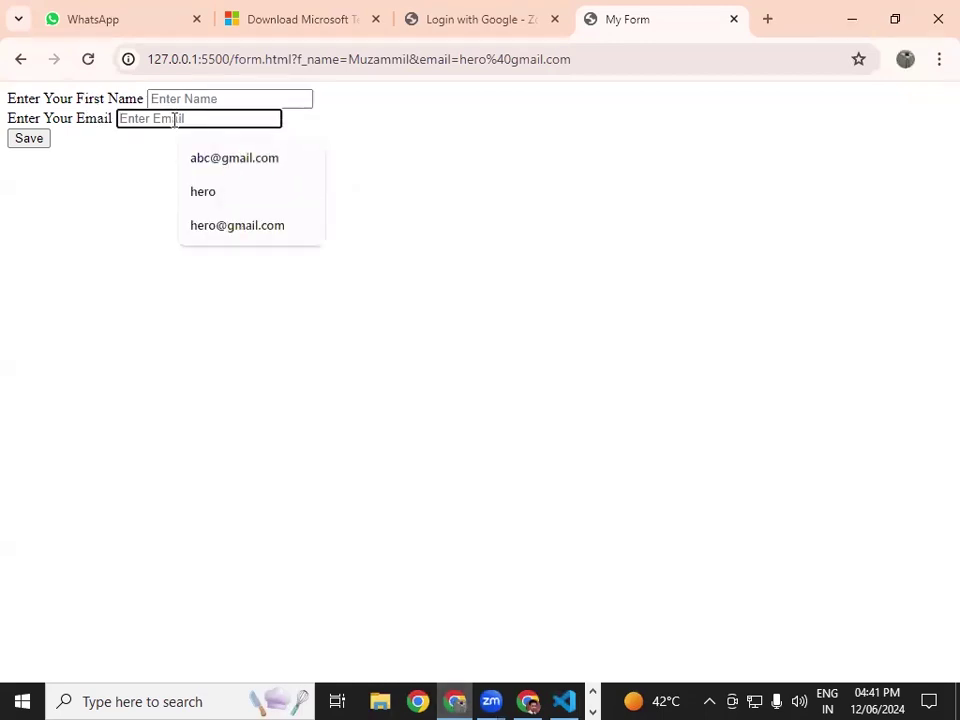
# - Return to VS Code and examine the name and type attributes of the text and email inputs in form.html
pyautogui.hotkey('alt', 'Tab')
pyautogui.click(677, 523)
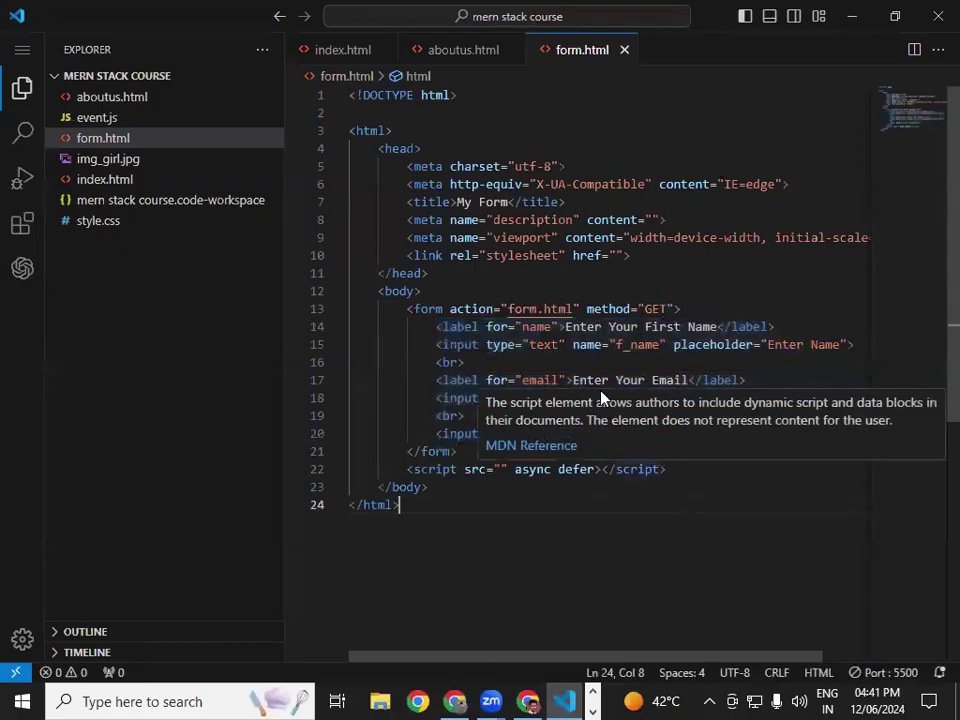
pyautogui.doubleClick(586, 344)
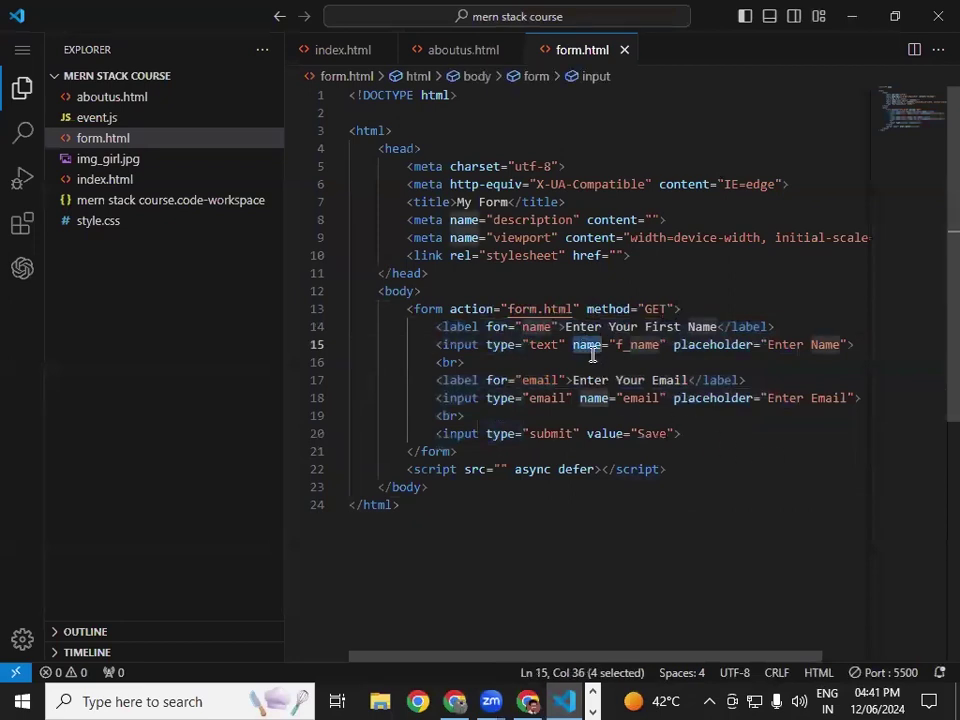
pyautogui.doubleClick(637, 344)
pyautogui.doubleClick(641, 398)
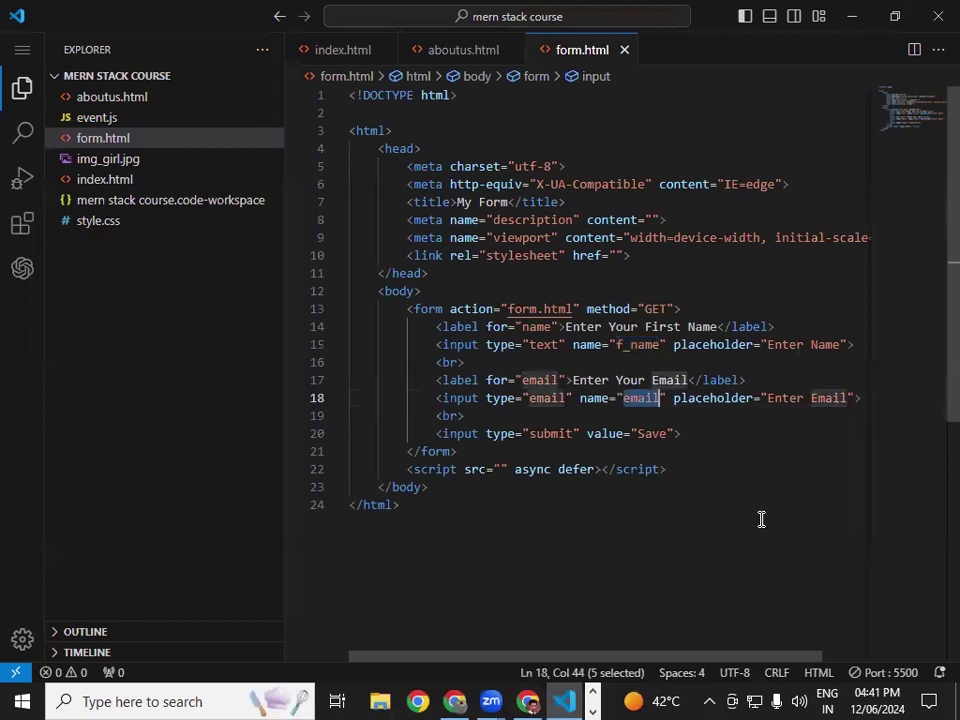
pyautogui.doubleClick(533, 344)
pyautogui.doubleClick(548, 398)
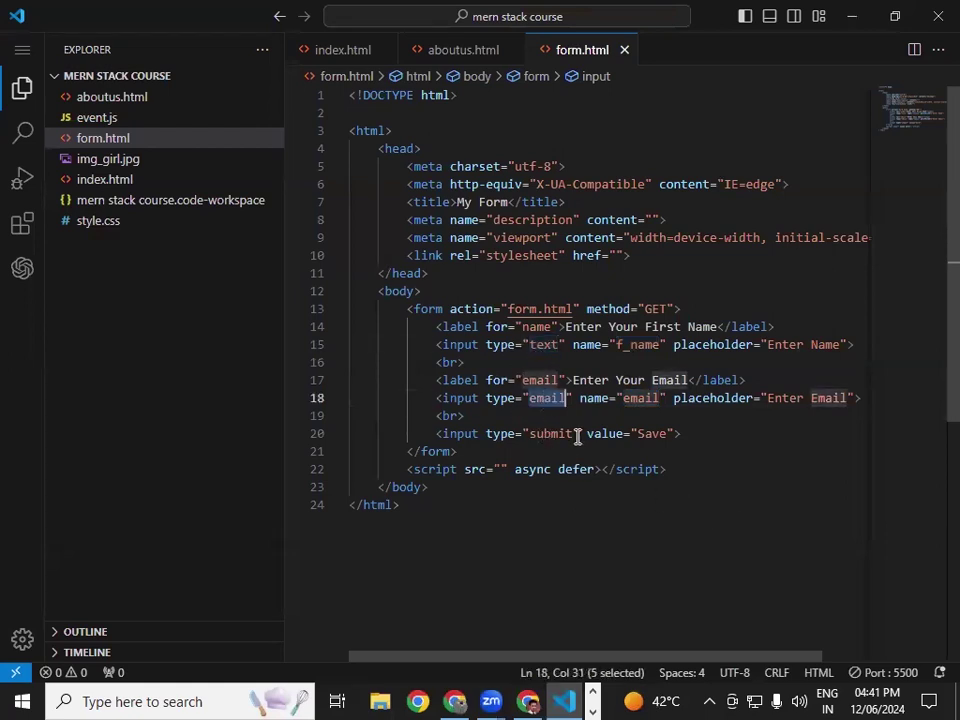
# - Test the form in the browser by submitting a suggested first name with an email entry that lacks the @ sign
pyautogui.hotkey('alt', 'Tab')
pyautogui.click(189, 99)
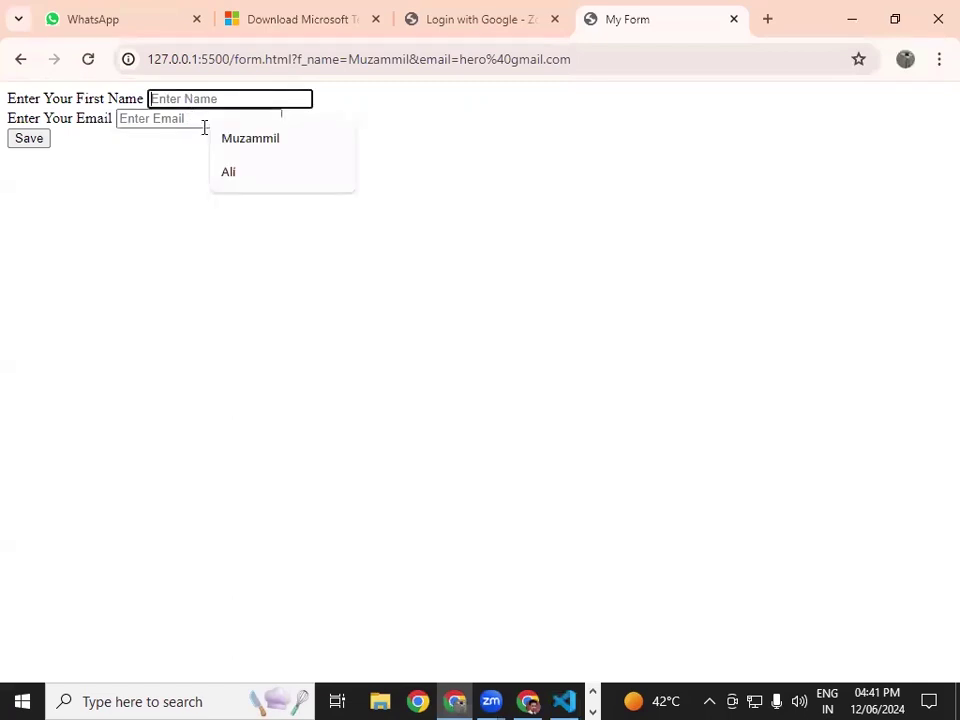
pyautogui.click(236, 142)
pyautogui.click(161, 118)
pyautogui.click(210, 191)
pyautogui.click(33, 139)
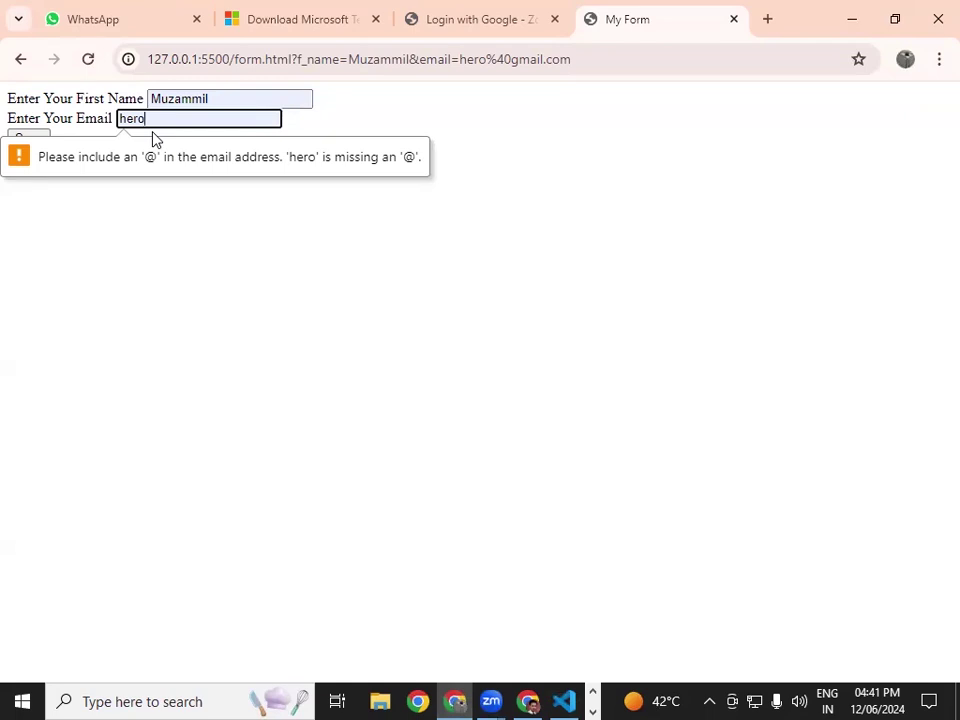
pyautogui.hotkey('alt', 'Tab')
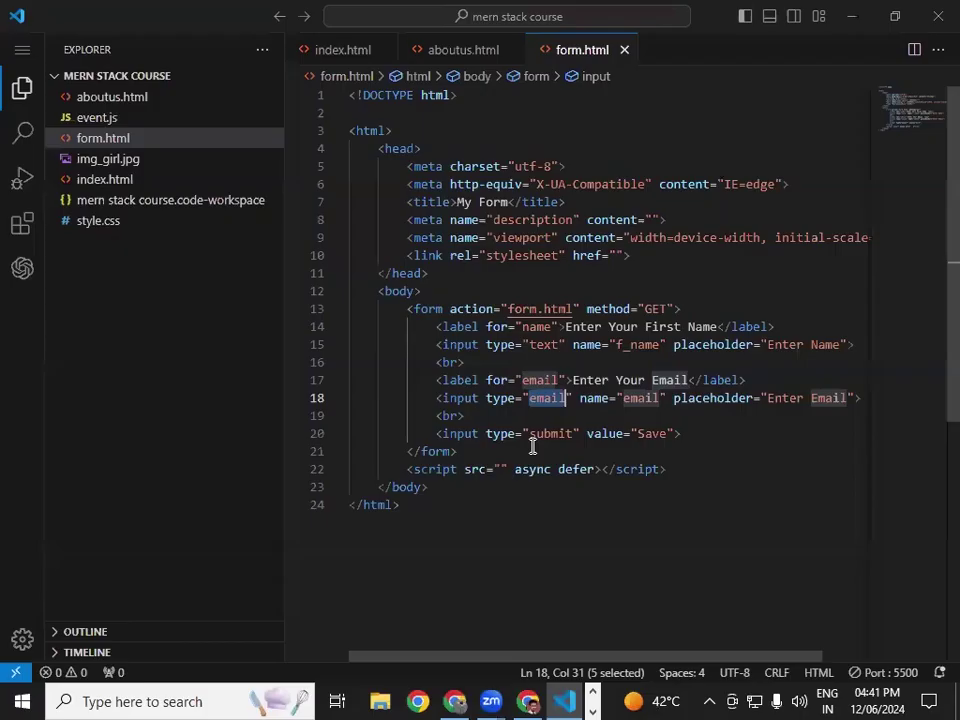
pyautogui.hotkey('alt', 'Tab')
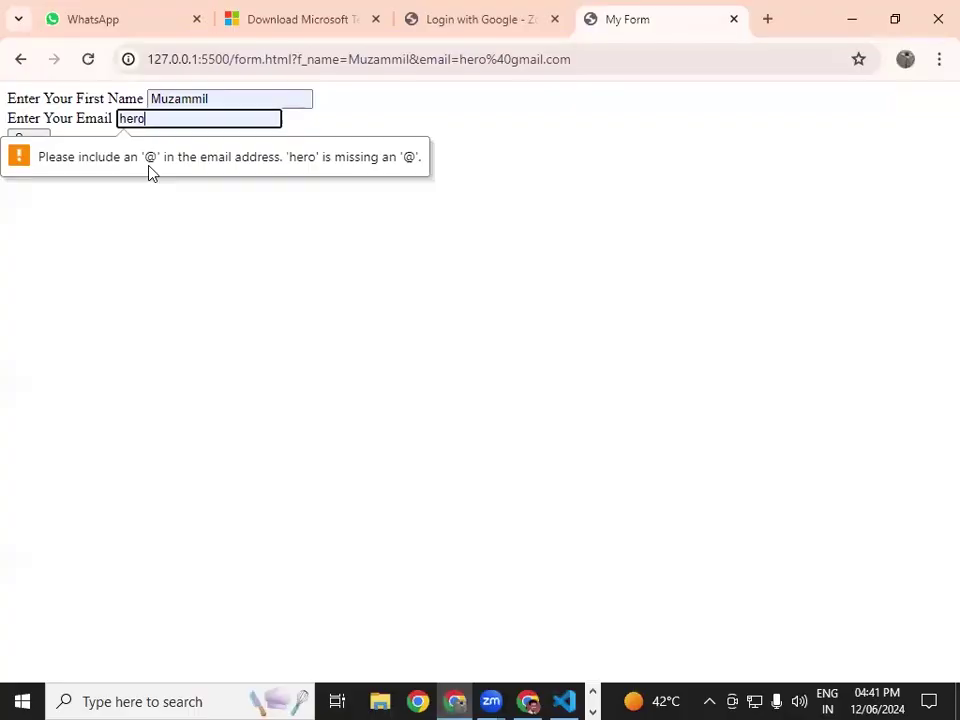
pyautogui.click(56, 220)
pyautogui.click(31, 140)
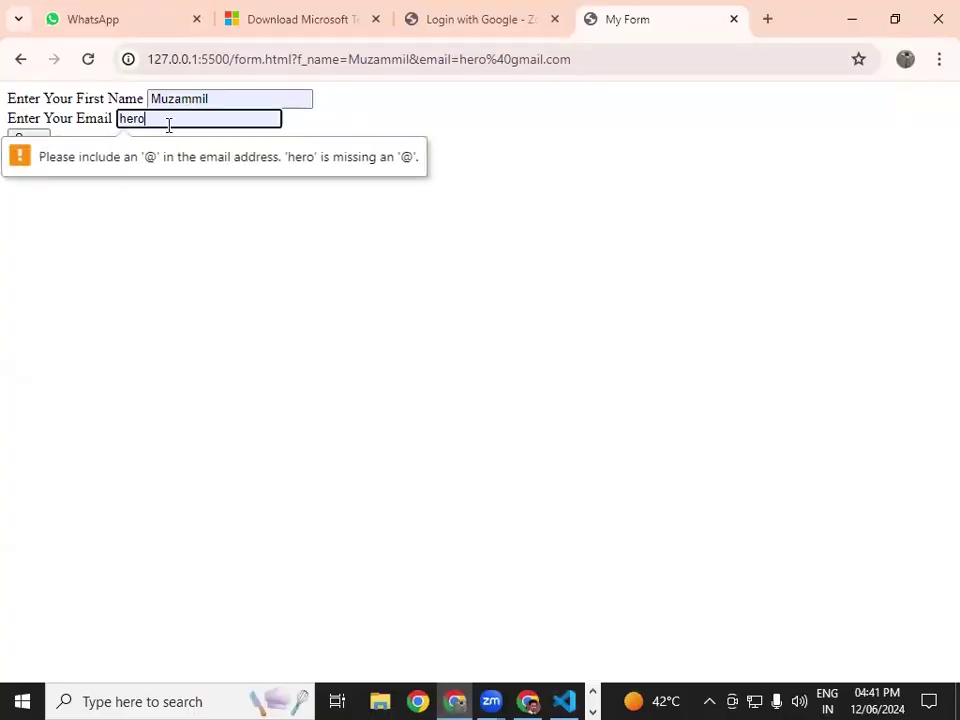
# - Append @ to the email entry without a domain and try to save the form again
pyautogui.click(157, 120)
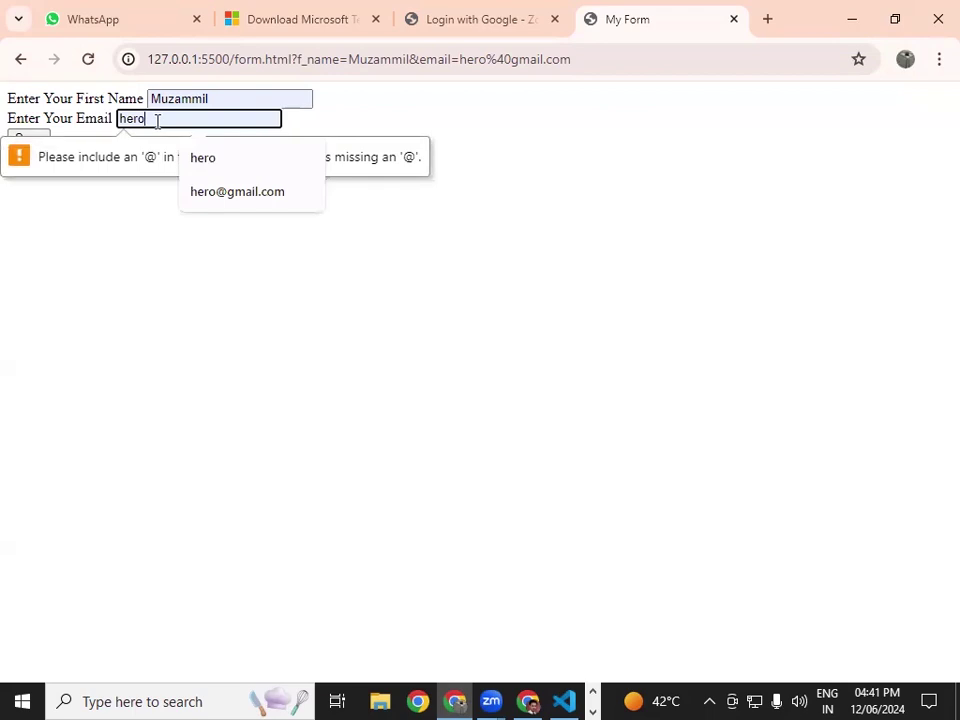
pyautogui.write('@')
pyautogui.click(148, 203)
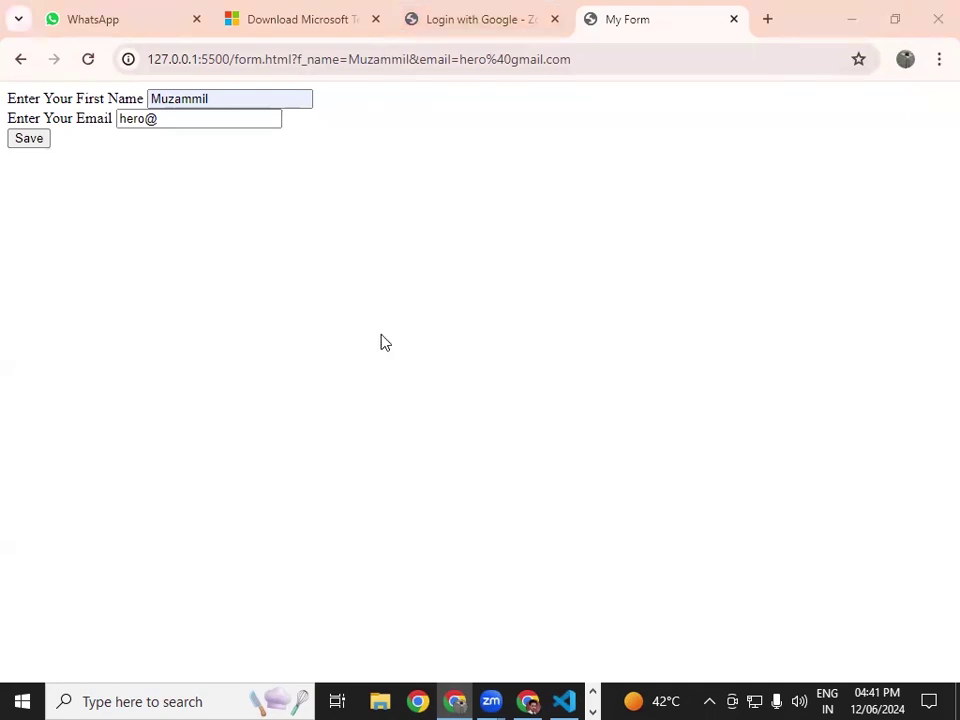
pyautogui.click(40, 141)
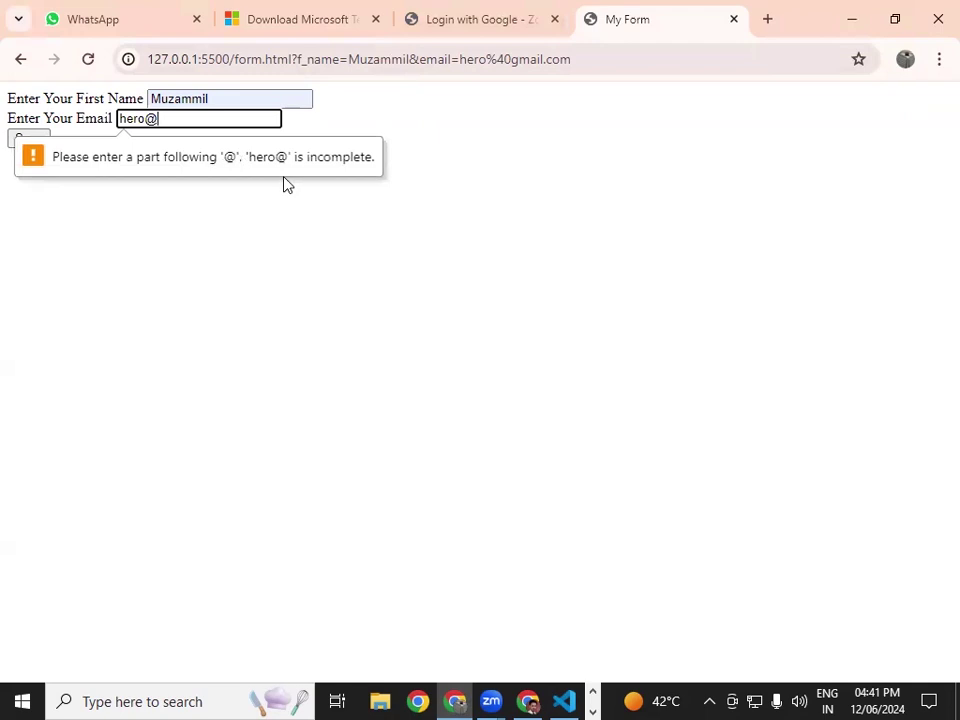
# - Save the form with the suggested complete email address, inspect the submitted values in the page URL, and return to the code
pyautogui.click(193, 124)
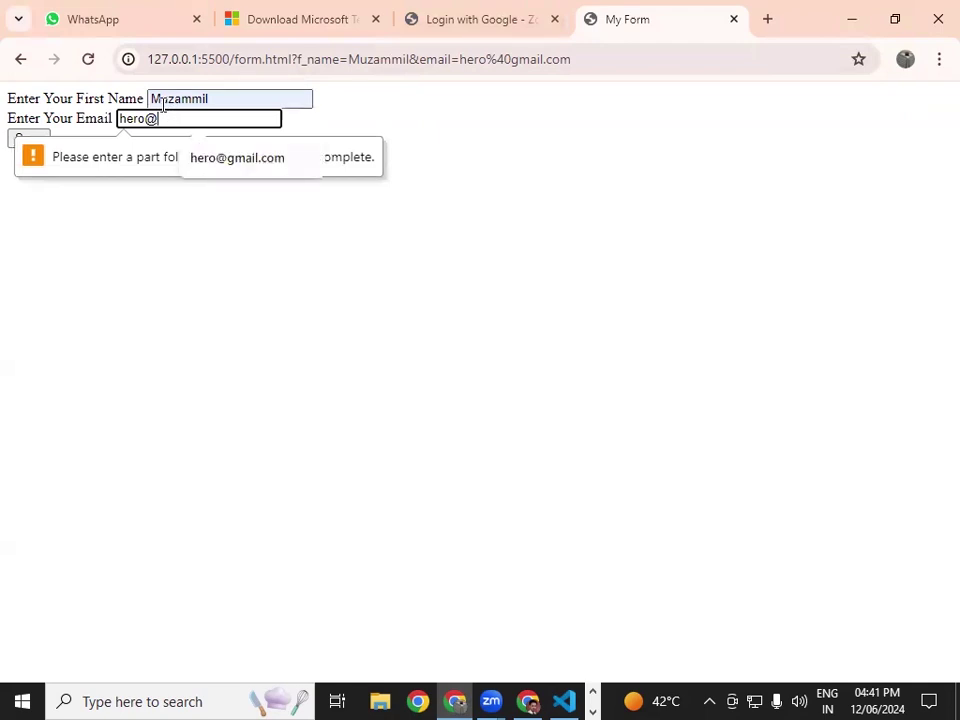
pyautogui.click(255, 160)
pyautogui.click(44, 140)
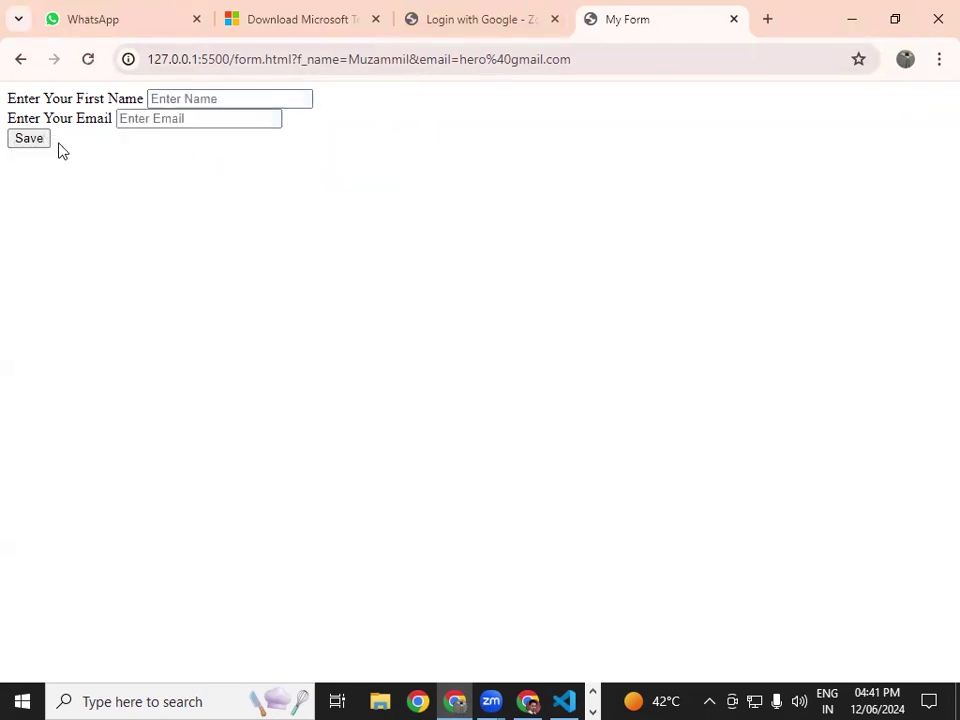
pyautogui.moveTo(572, 59); pyautogui.dragTo(116, 86)
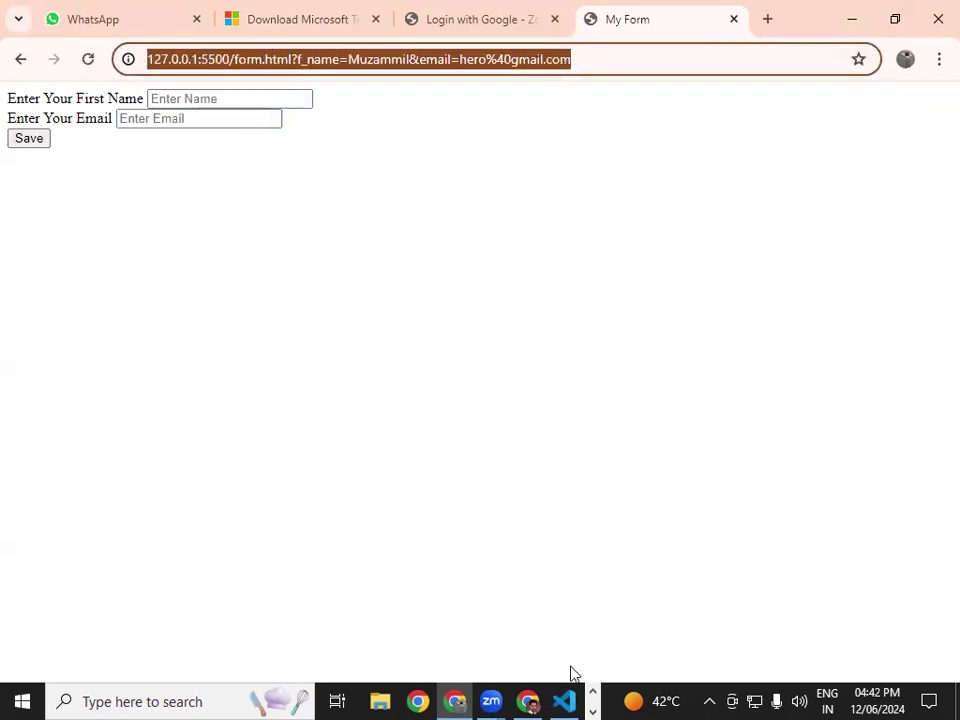
pyautogui.click(565, 700)
pyautogui.click(495, 525)
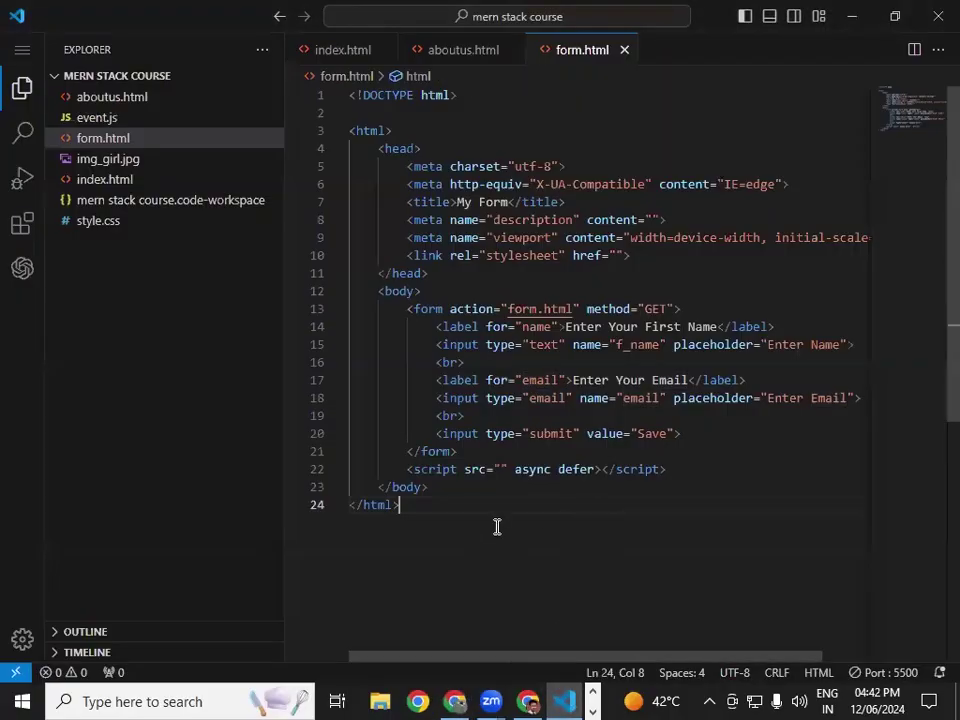
# - Switch to Google Classroom and start a new assignment in the MERN STACK bootcamp class's classwork
pyautogui.click(455, 700)
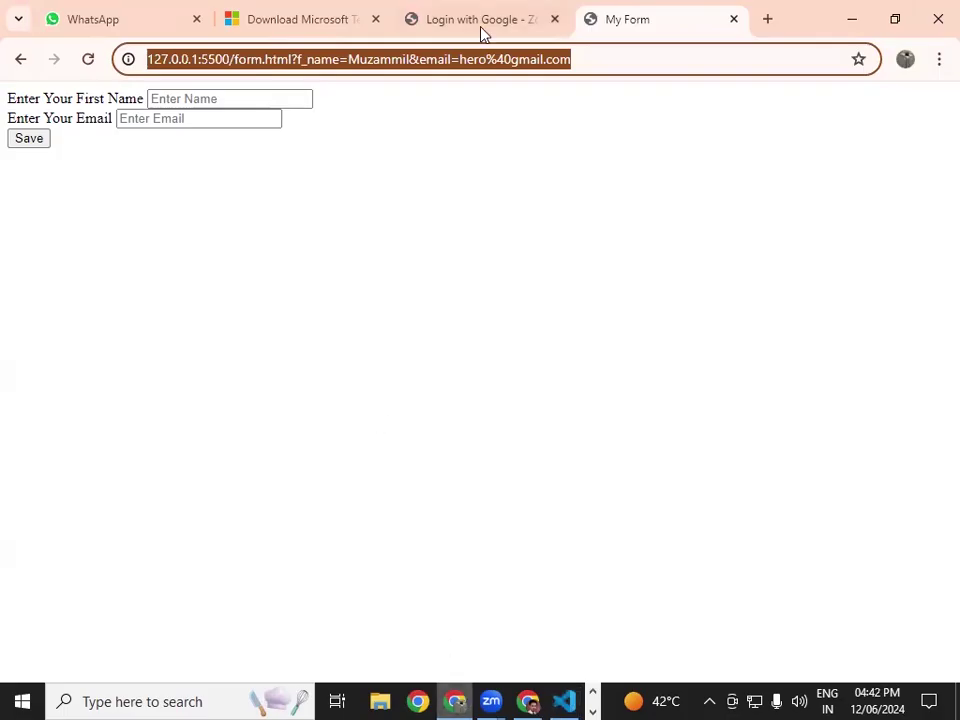
pyautogui.hotkey('alt', 'Tab')
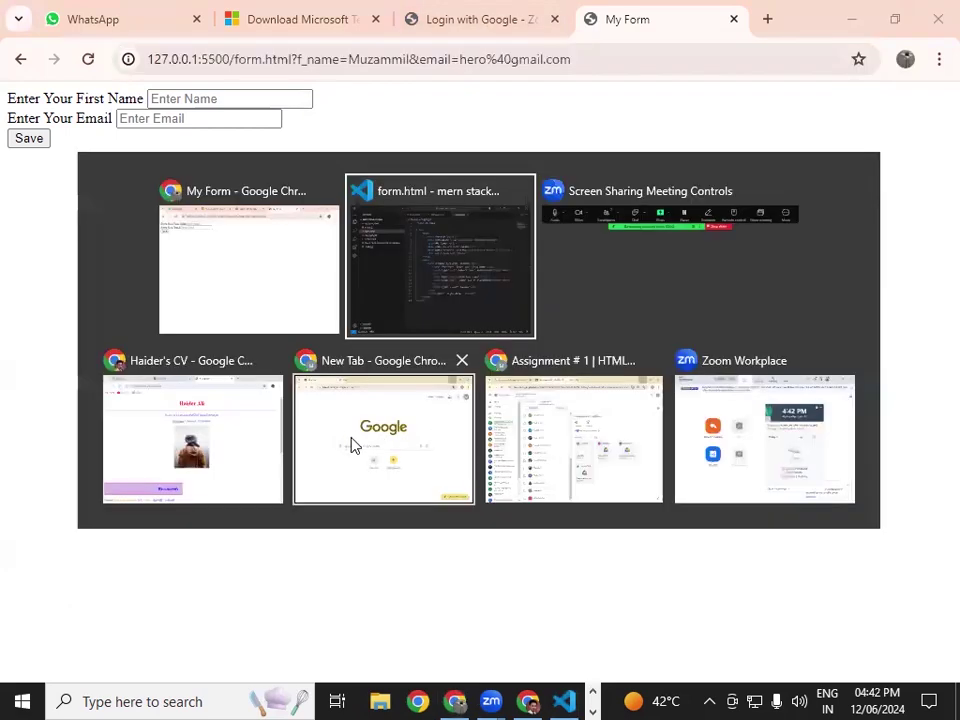
pyautogui.click(561, 454)
pyautogui.scroll(10, 371, 339)
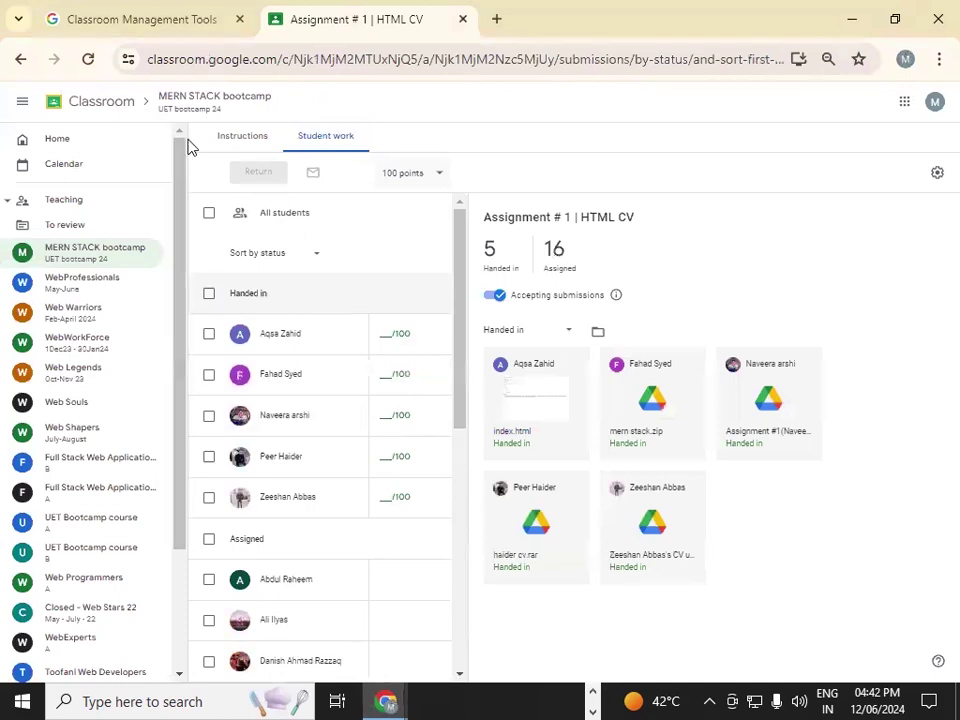
pyautogui.click(248, 140)
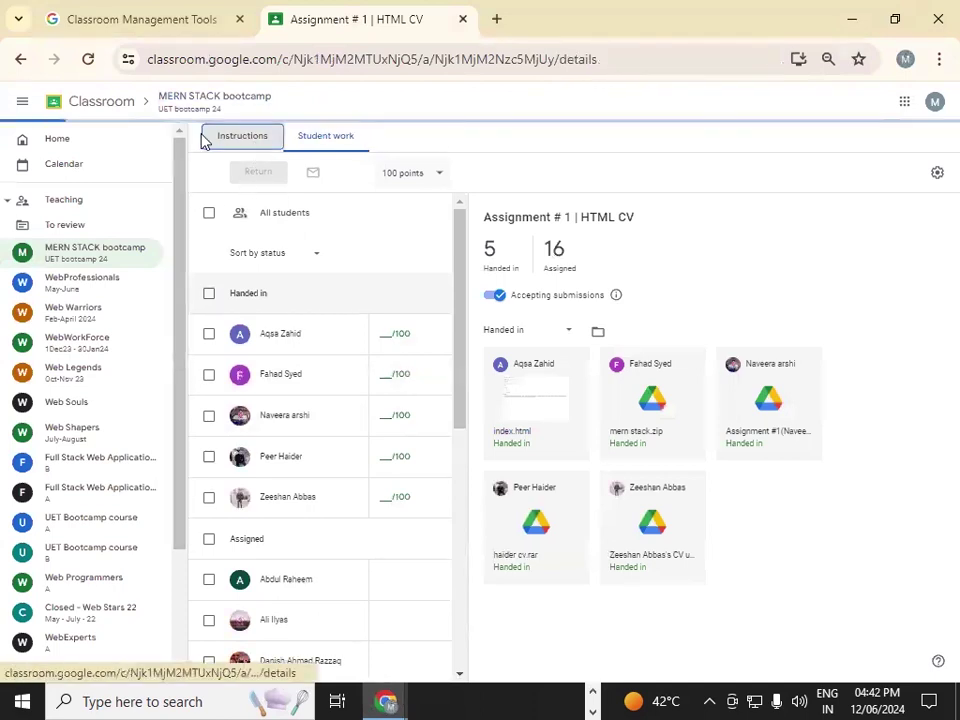
pyautogui.click(126, 106)
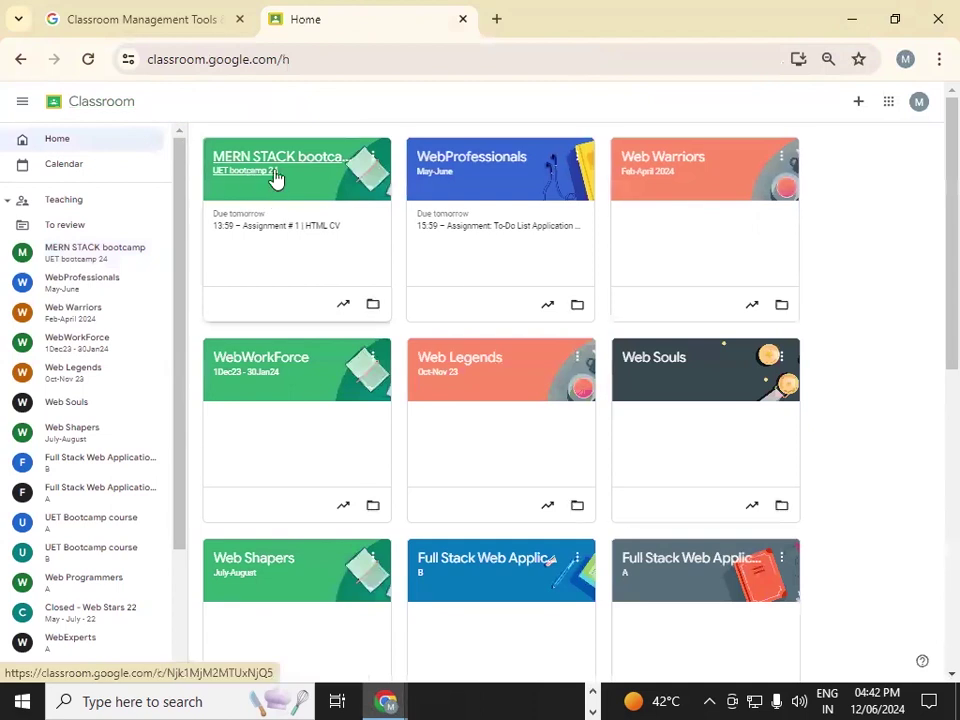
pyautogui.click(207, 160)
pyautogui.click(310, 145)
pyautogui.click(377, 184)
pyautogui.click(416, 222)
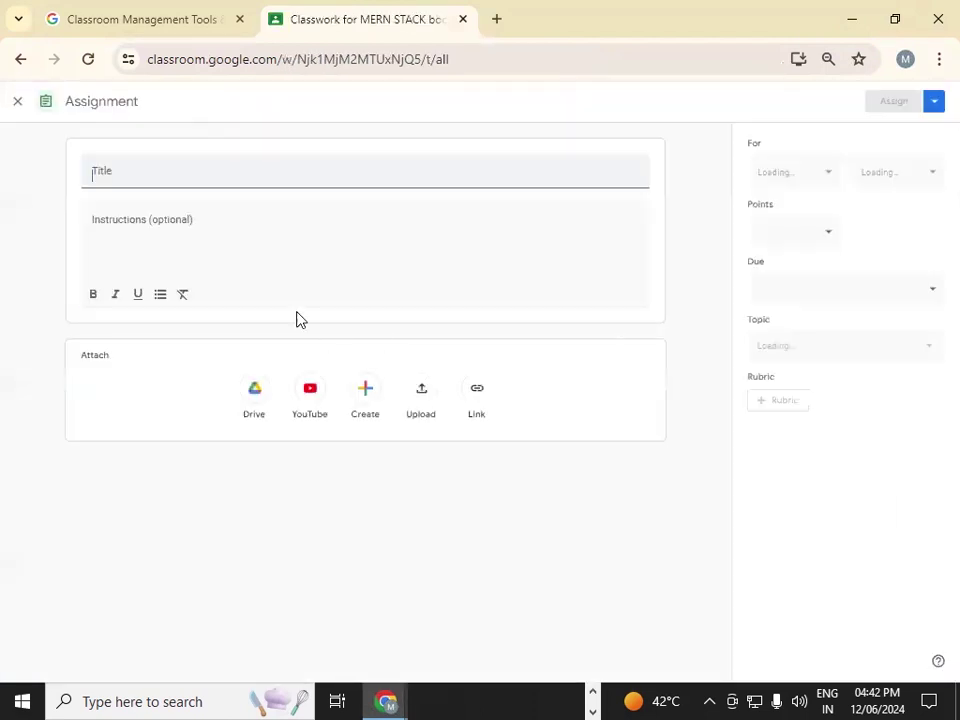
# - Title the assignment "Assignment # 2 | Admission Form"
pyautogui.write('Ass')
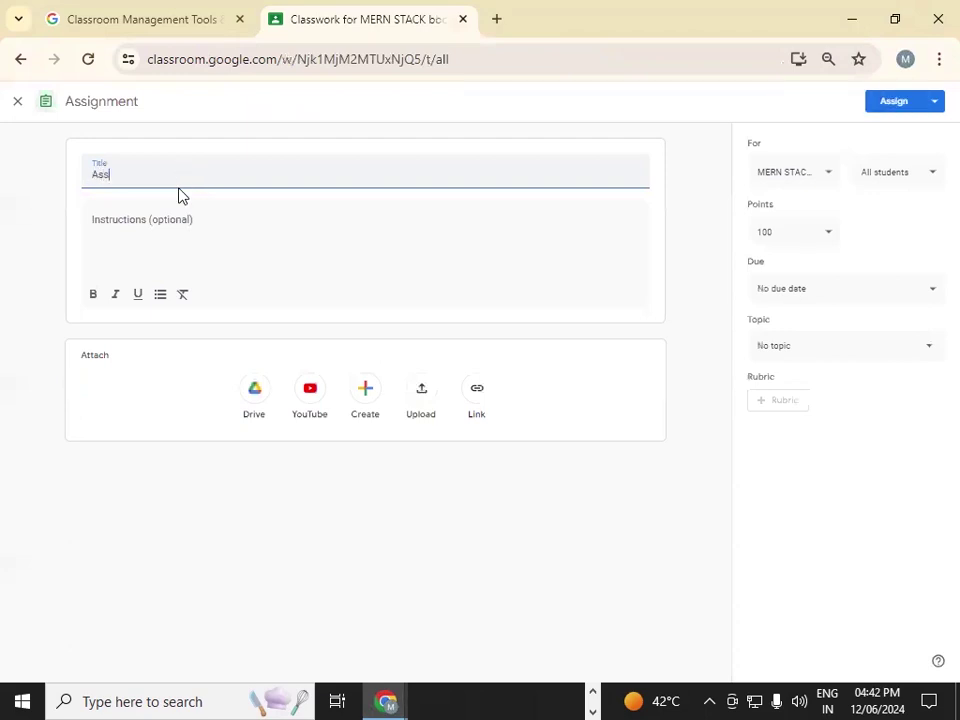
pyautogui.write('ignment # 2 |')
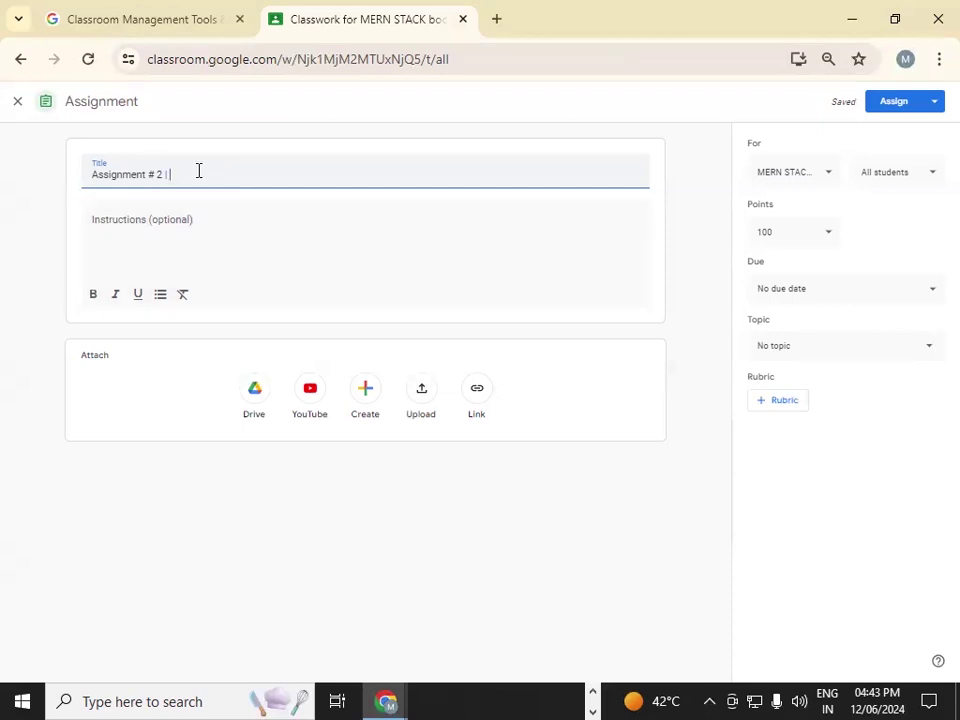
pyautogui.write('n')
pyautogui.press('BackSpace')
pyautogui.write('Admission Form')
# - Begin the assignment instructions with the greeting line "Dear Students!"
pyautogui.click(201, 229)
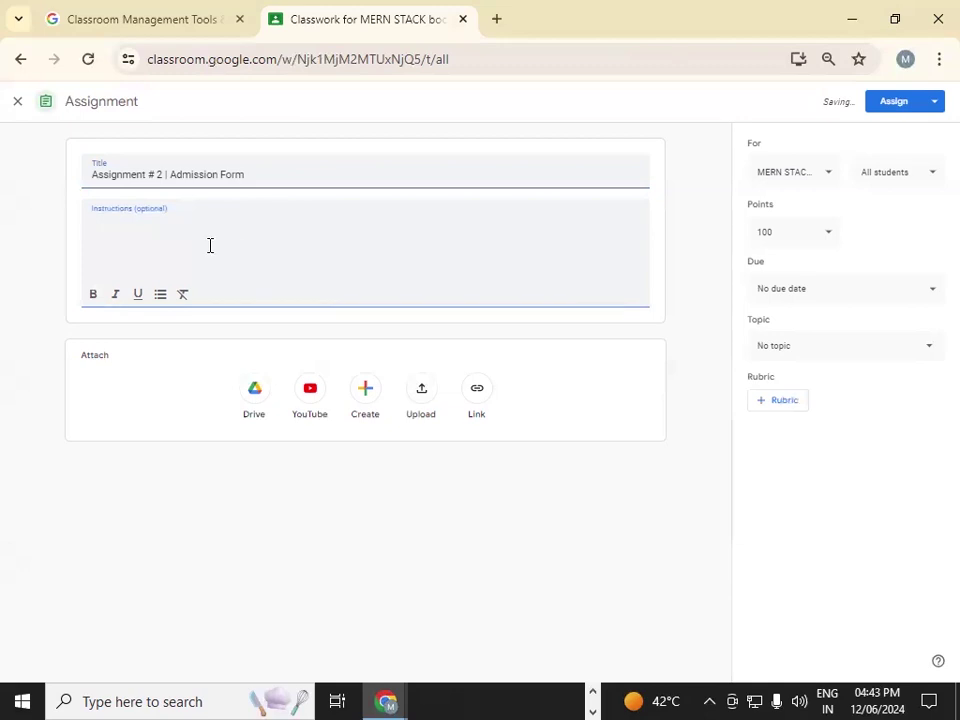
pyautogui.write('Dear Studentzs!')
pyautogui.press('Return')
# - Add the instruction "Create an Admission Form which contains atleast 15 input types" below the greeting
pyautogui.hotkey('ctrl', '+')
pyautogui.hotkey('ctrl', '+')
pyautogui.hotkey('ctrl', '+')
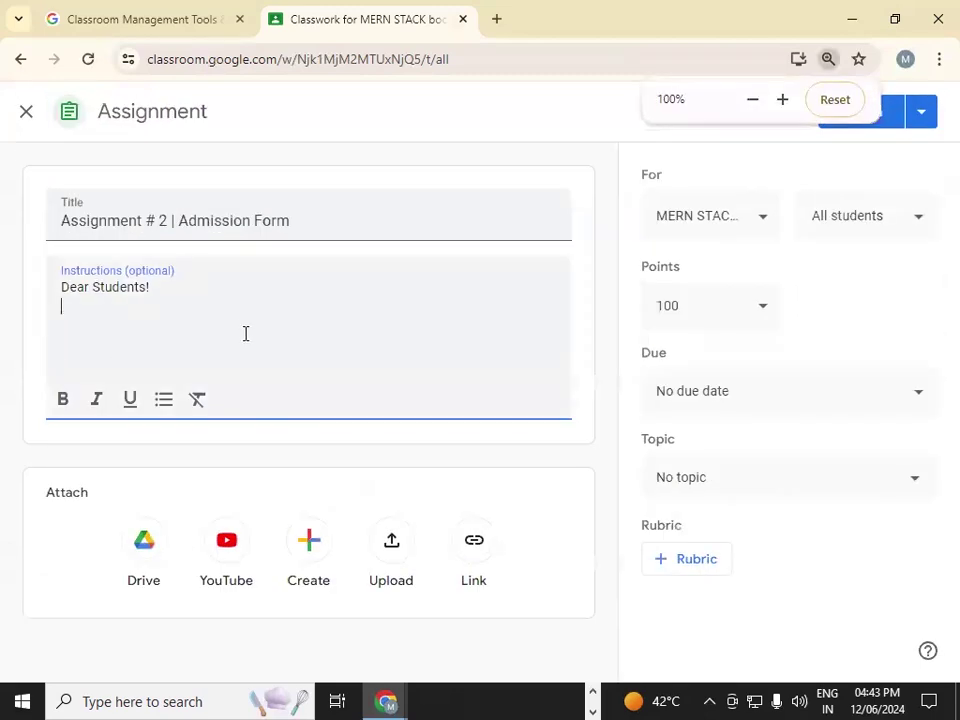
pyautogui.write('Create and')
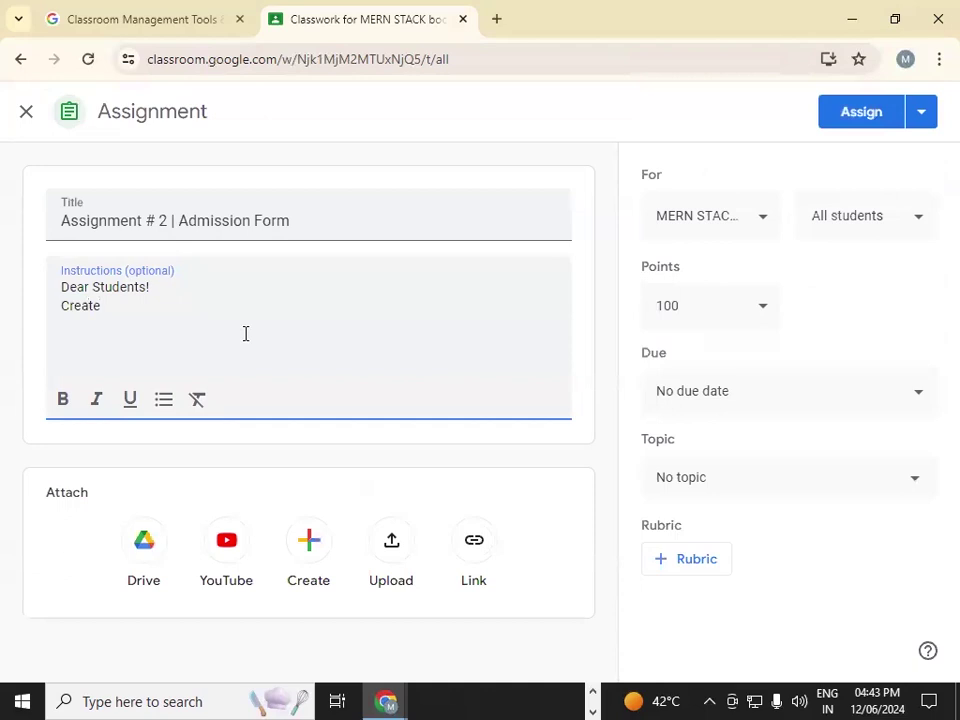
pyautogui.press('BackSpace')
pyautogui.press('BackSpace')
pyautogui.write('Admission F')
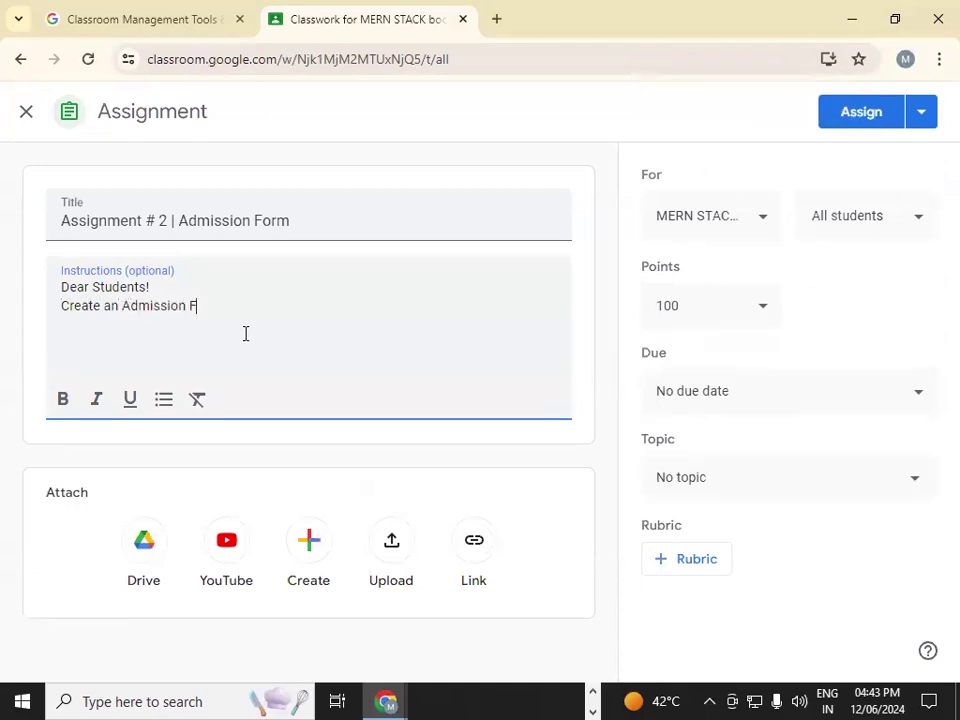
pyautogui.write('orm which contains at')
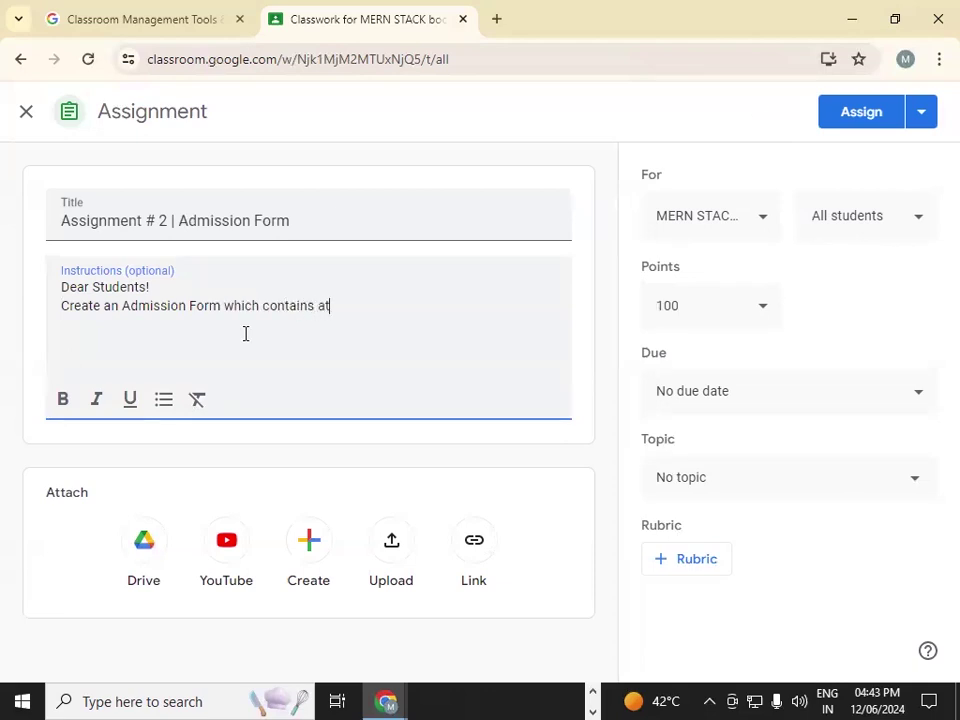
pyautogui.write('least 15 input ')
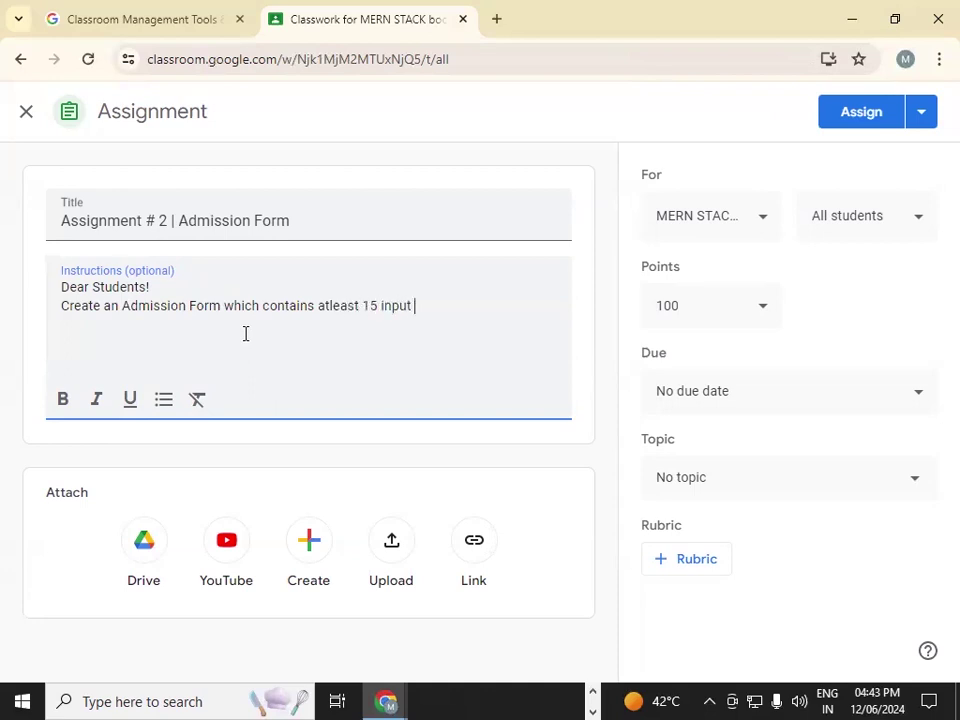
pyautogui.write('types')
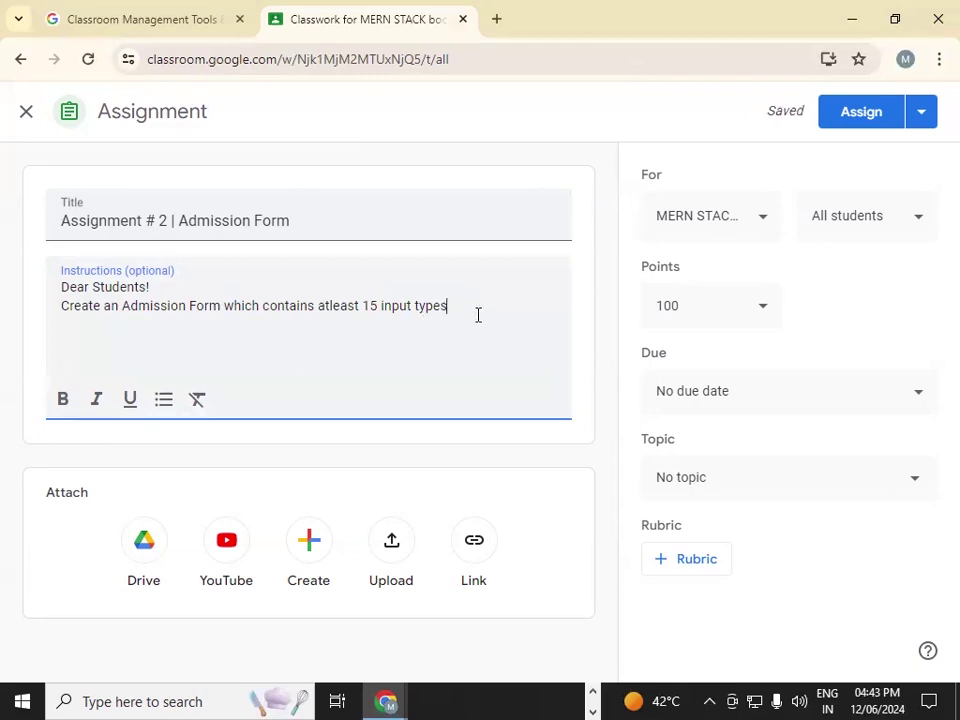
# - Set the assignment's due date to 17 Jun 2024
pyautogui.click(722, 491)
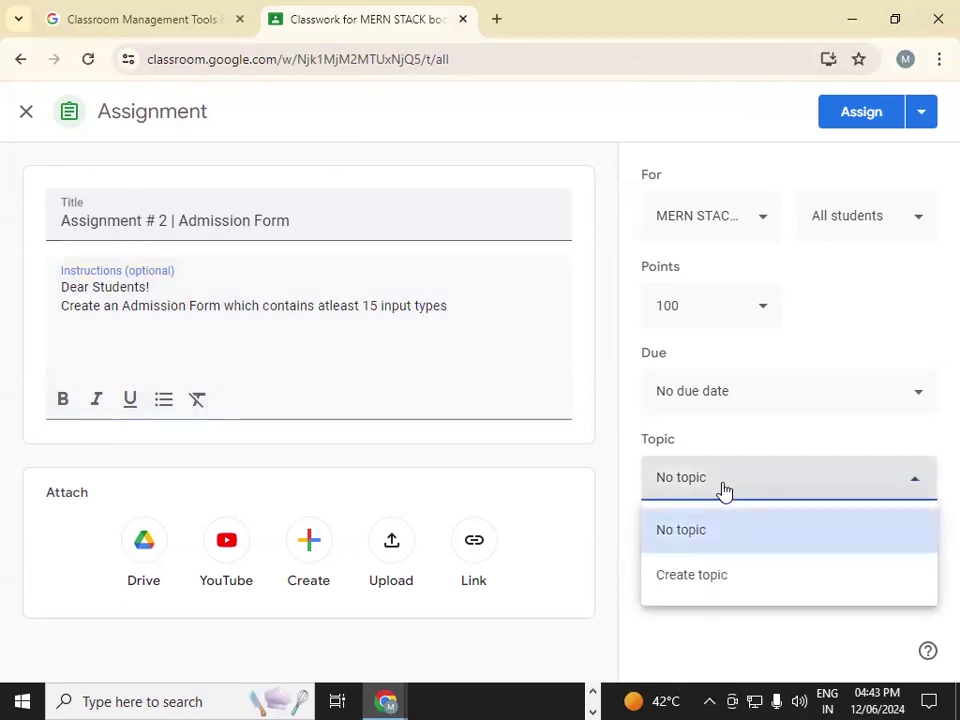
pyautogui.click(705, 546)
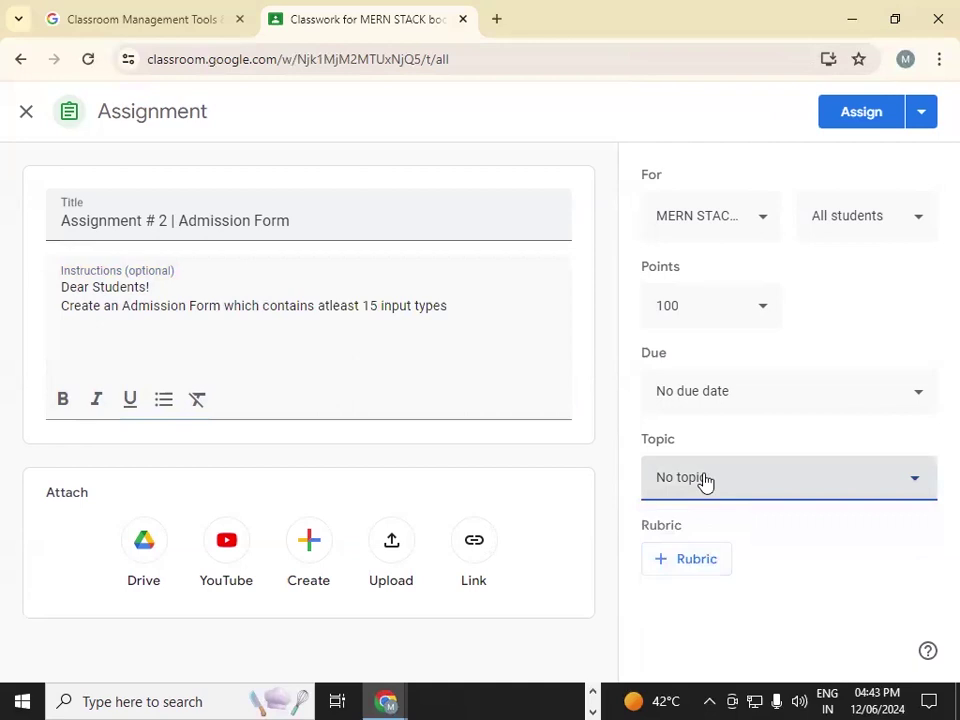
pyautogui.click(714, 395)
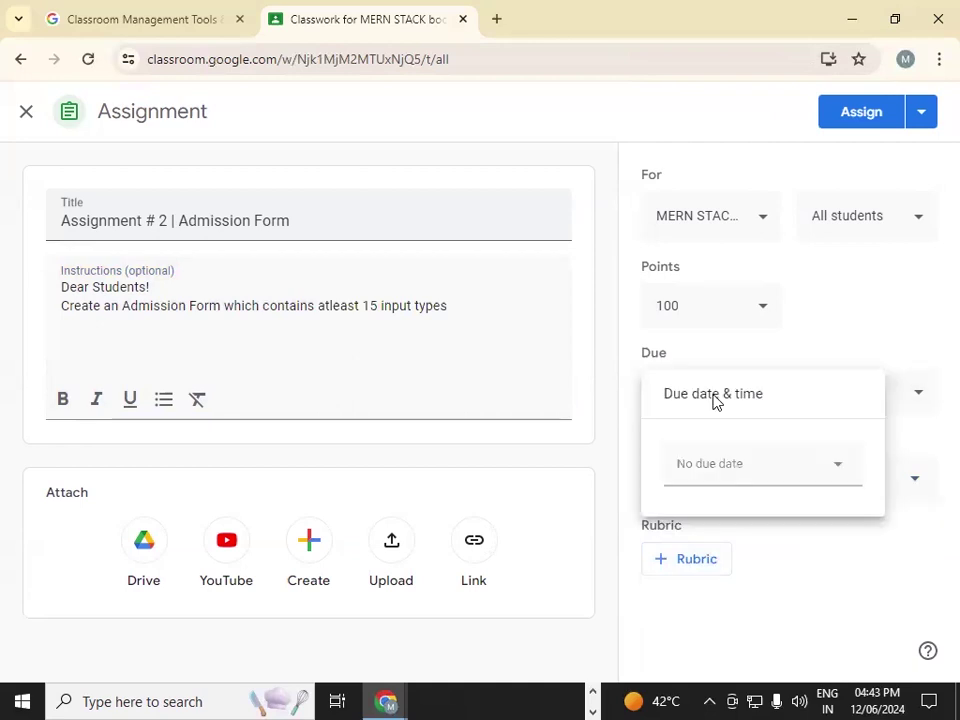
pyautogui.click(709, 461)
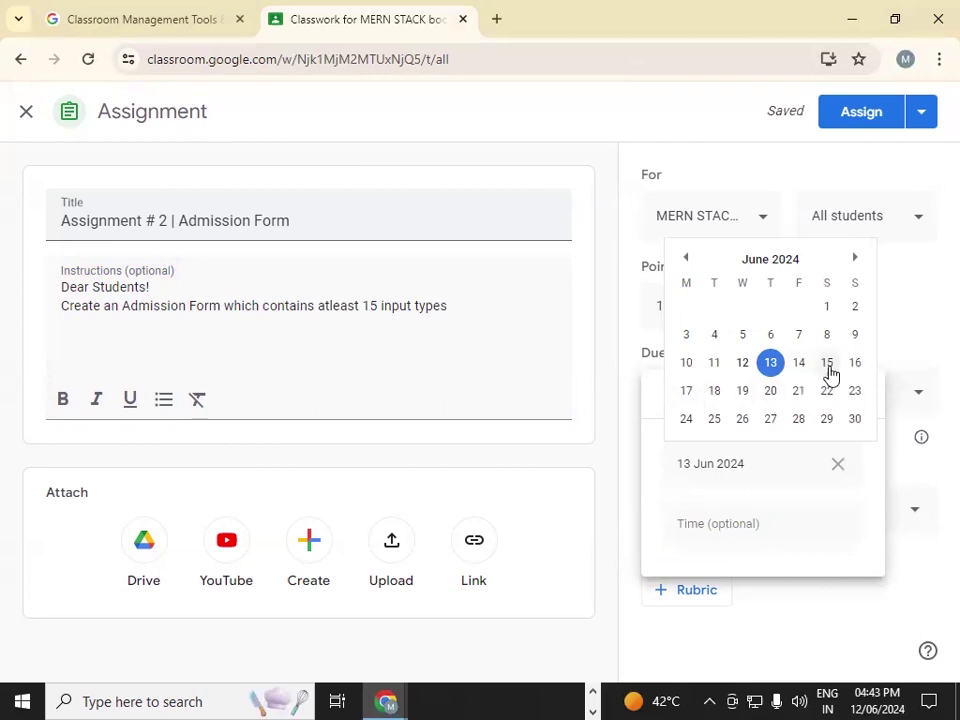
pyautogui.click(686, 390)
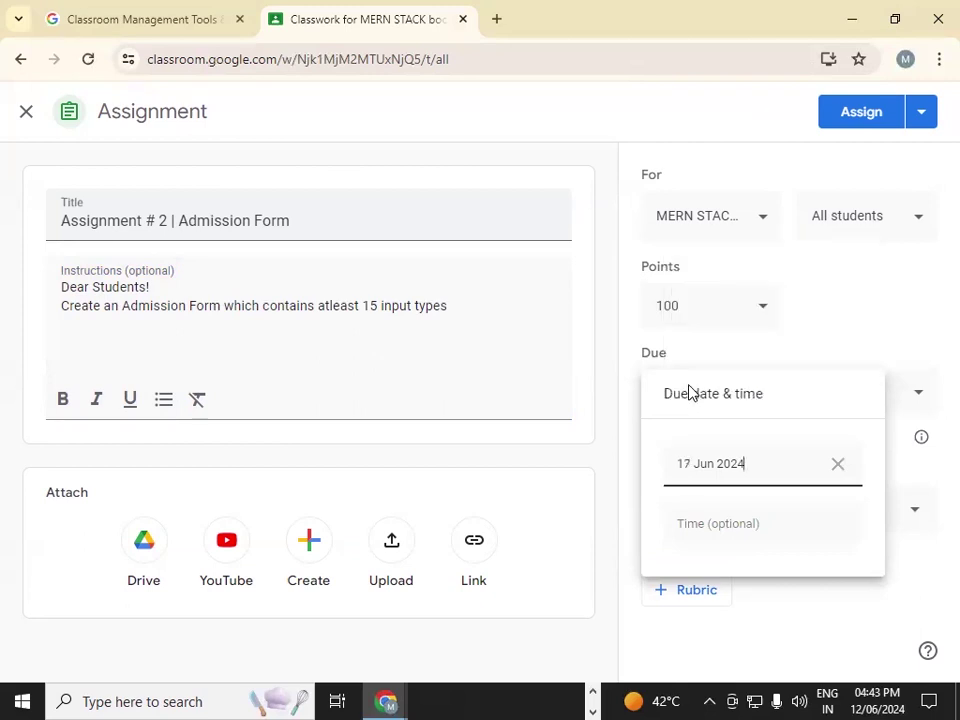
# - Set the due time to 11:59 and assign the Admission Form assignment to the class
pyautogui.click(720, 523)
pyautogui.click(690, 523)
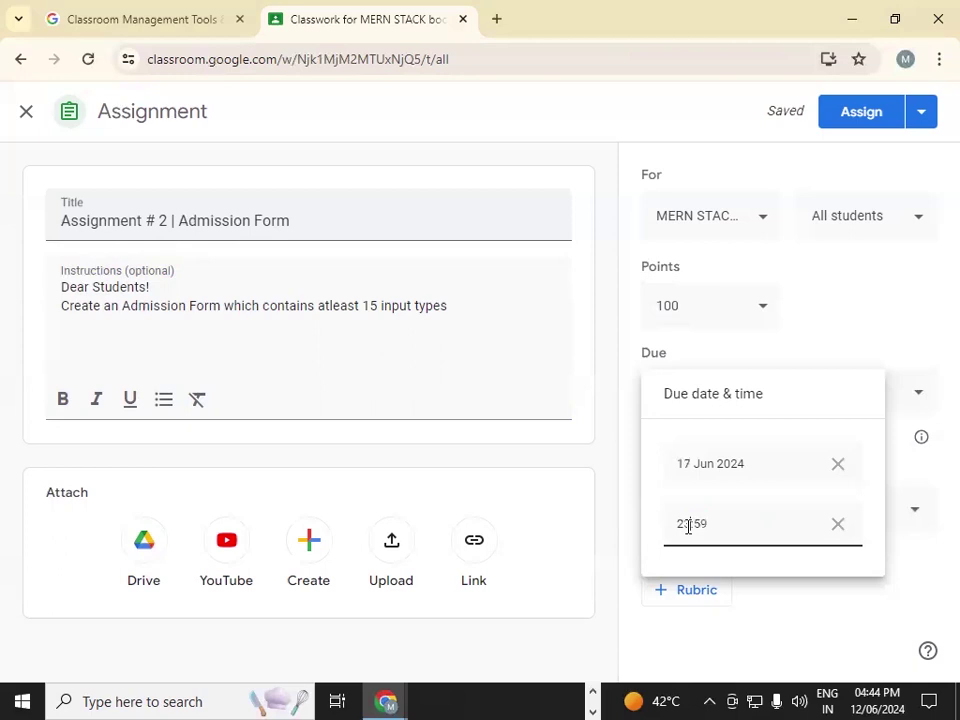
pyautogui.press('BackSpace')
pyautogui.press('BackSpace')
pyautogui.write('11')
pyautogui.click(828, 310)
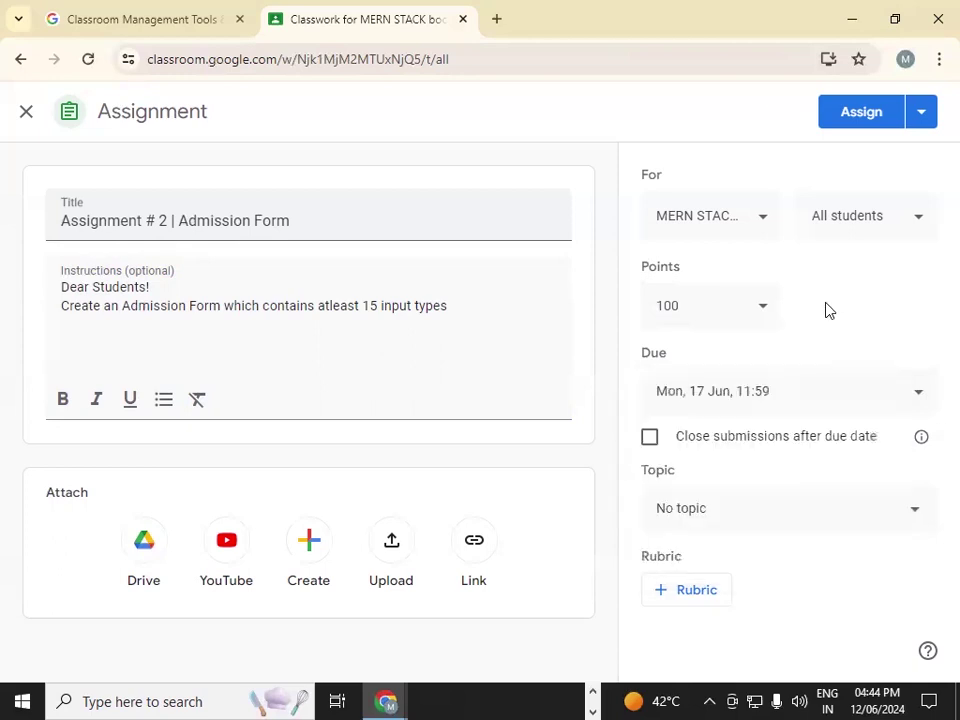
pyautogui.click(864, 115)
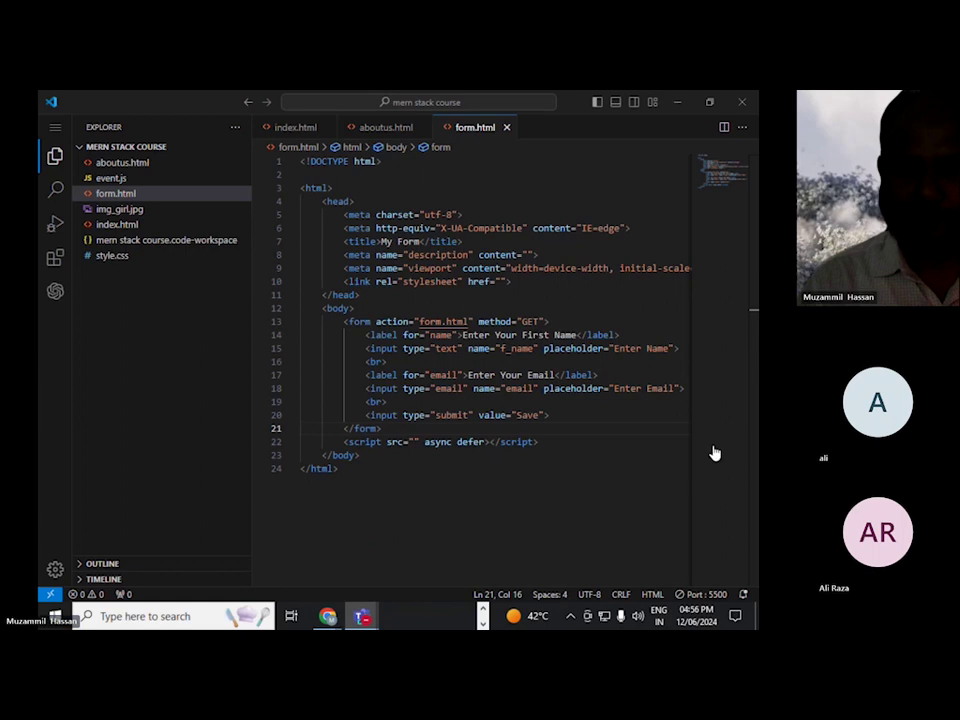
# - Switch to the Teams meeting, hide its participants list and minimize the meeting window
pyautogui.hotkey('alt', 'Tab')
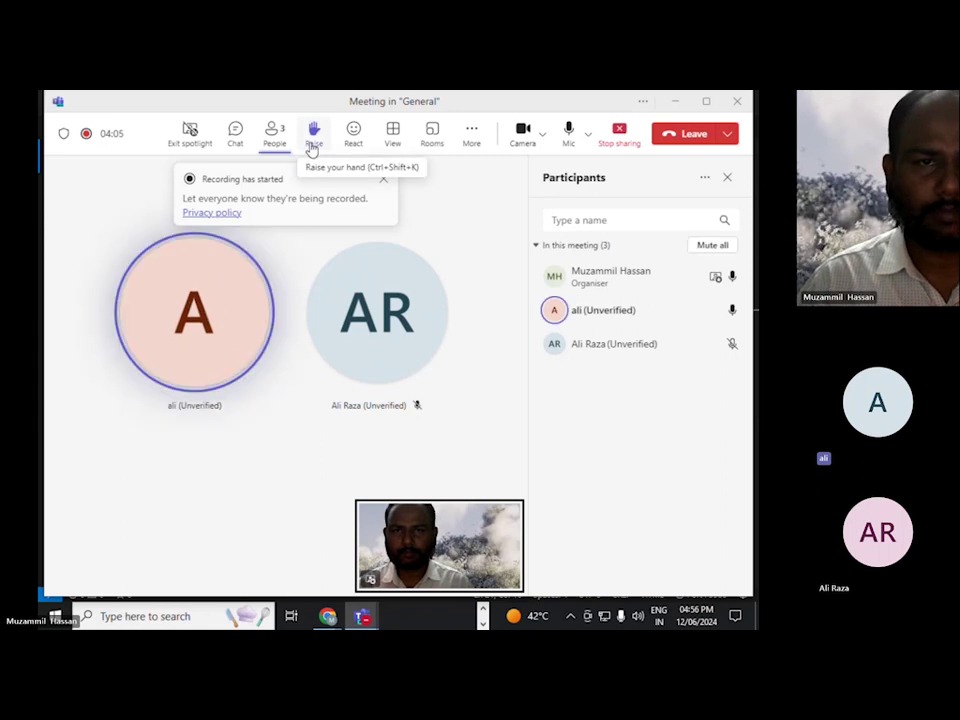
pyautogui.click(276, 146)
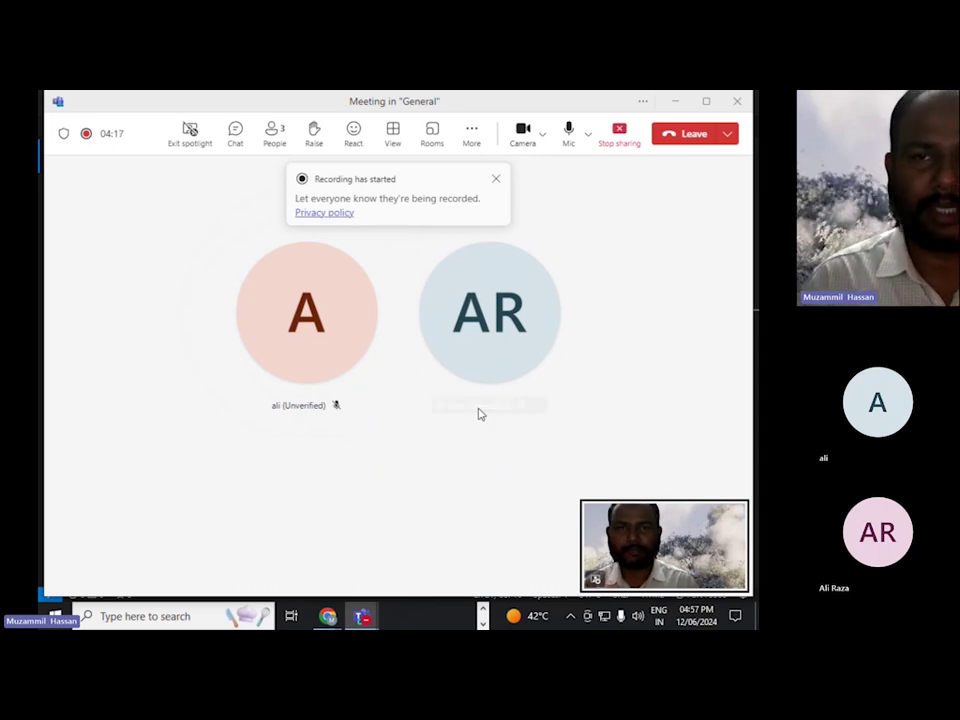
pyautogui.click(673, 102)
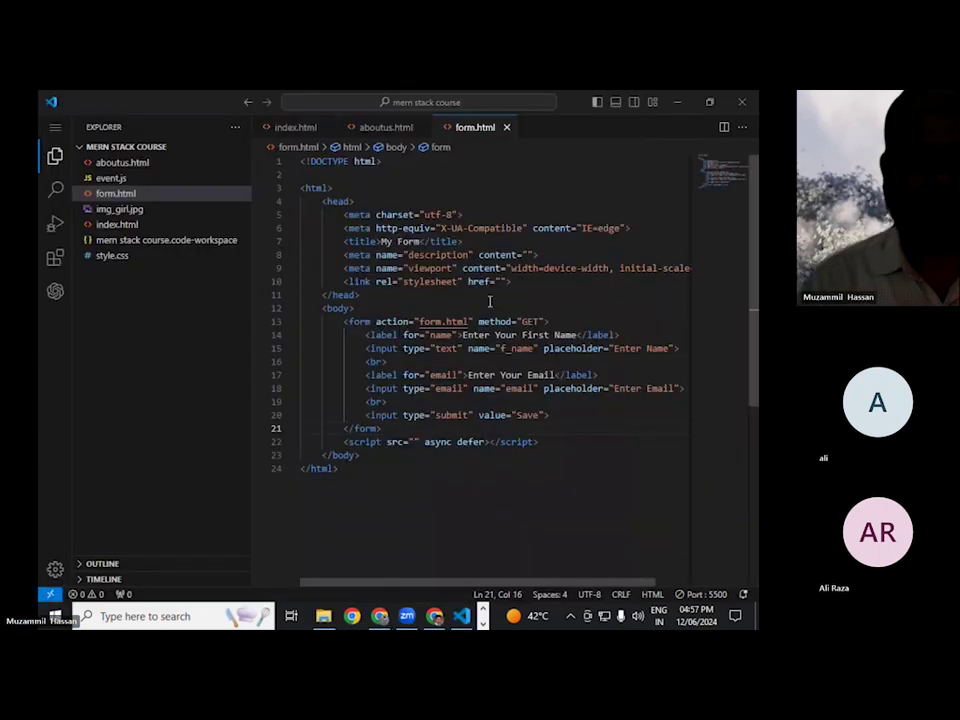
# - Switch to Chrome, bring up the My Form page and show the saved suggestions for its email field
pyautogui.click(425, 489)
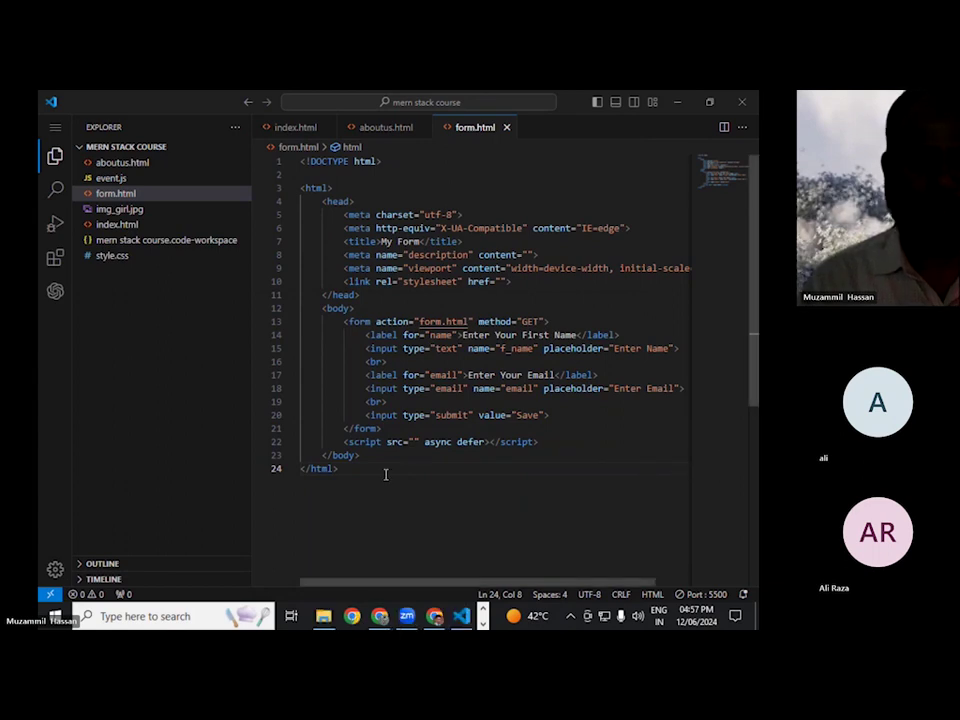
pyautogui.click(434, 616)
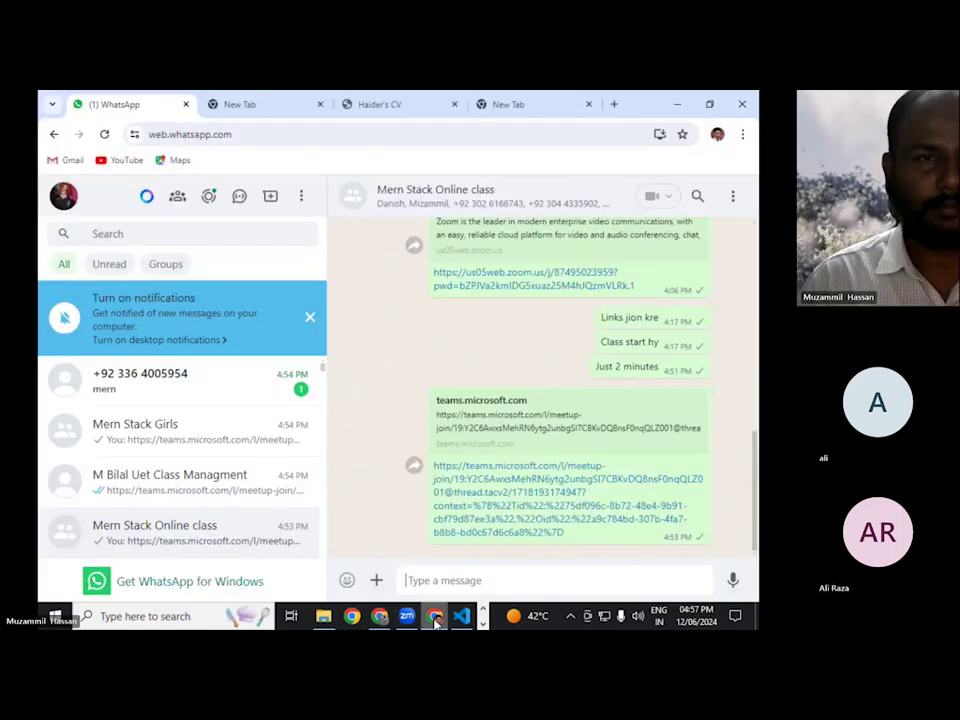
pyautogui.click(380, 616)
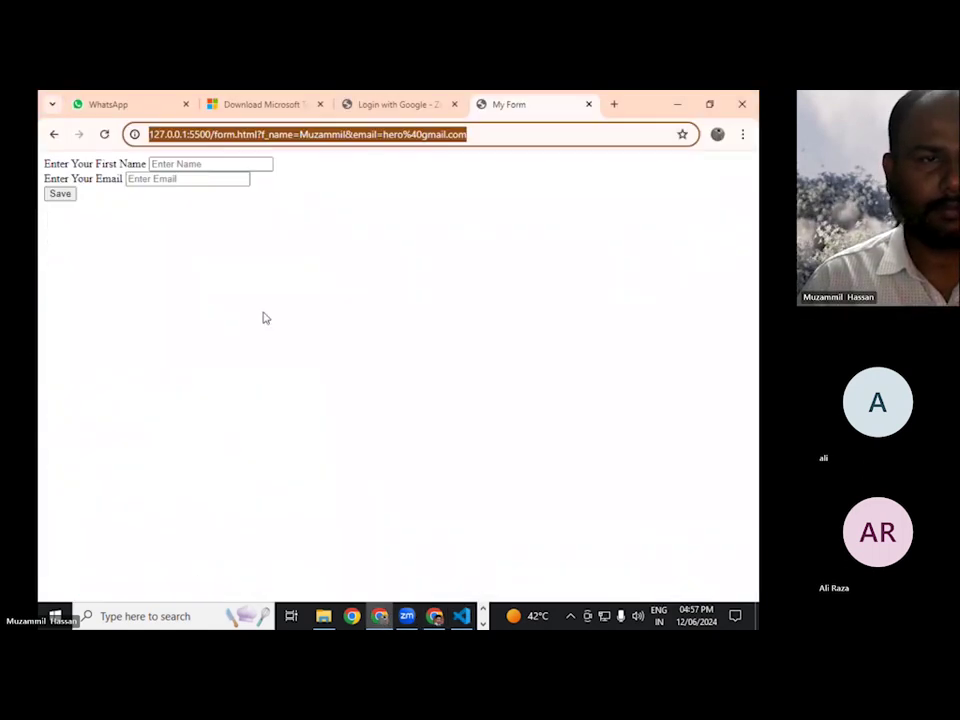
pyautogui.click(170, 106)
pyautogui.click(260, 104)
pyautogui.click(510, 104)
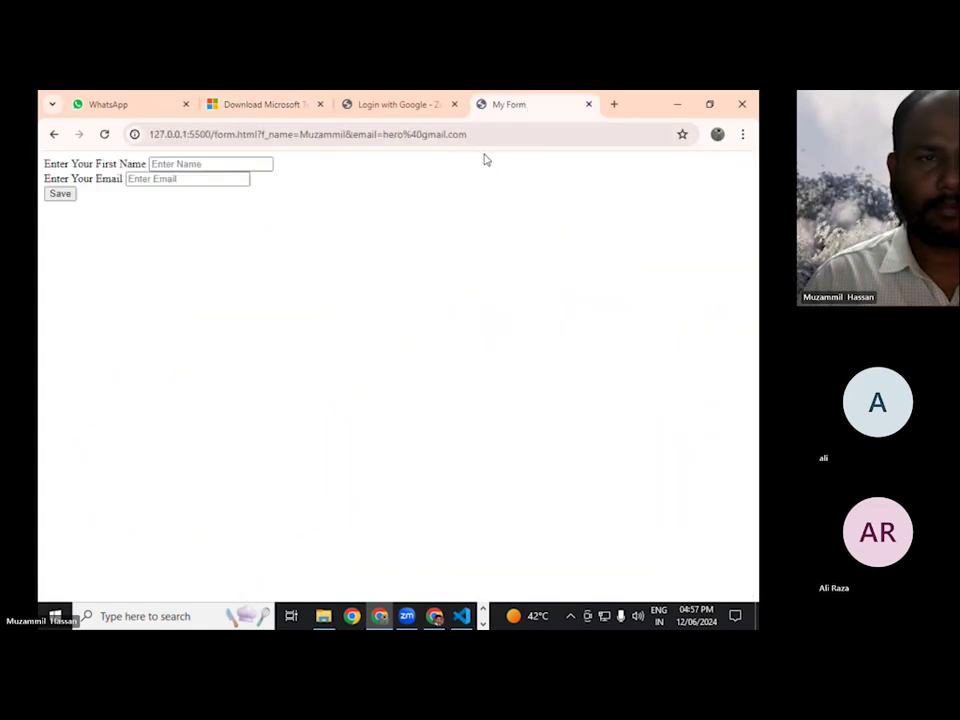
pyautogui.click(203, 180)
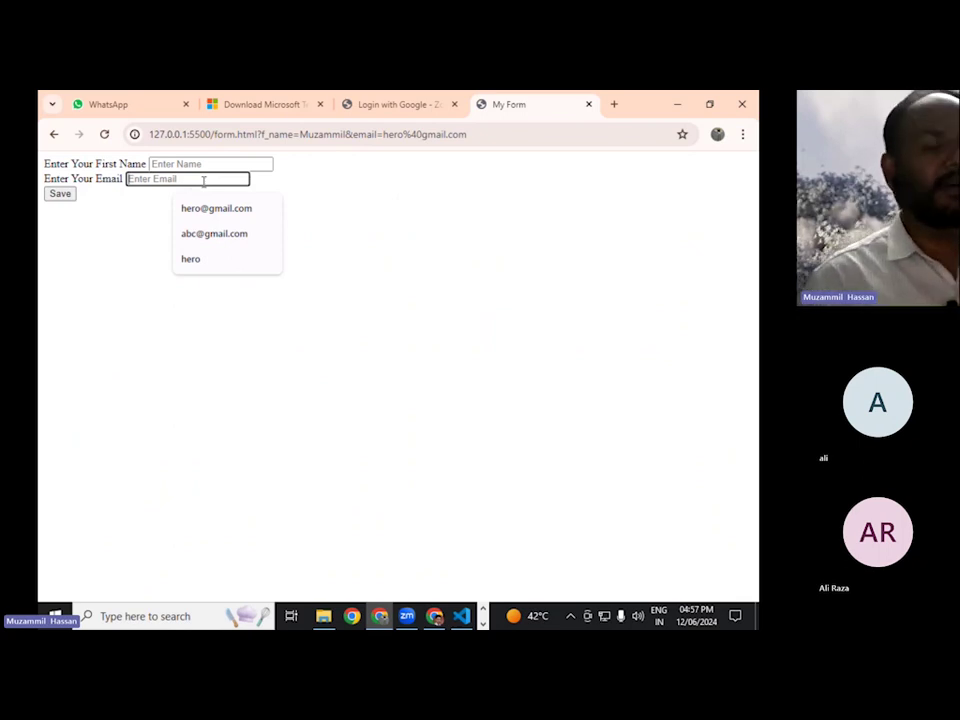
# - Switch to VS Code and insert an empty multi-line div below the "My Projects" heading in aboutus.html
pyautogui.click(463, 615)
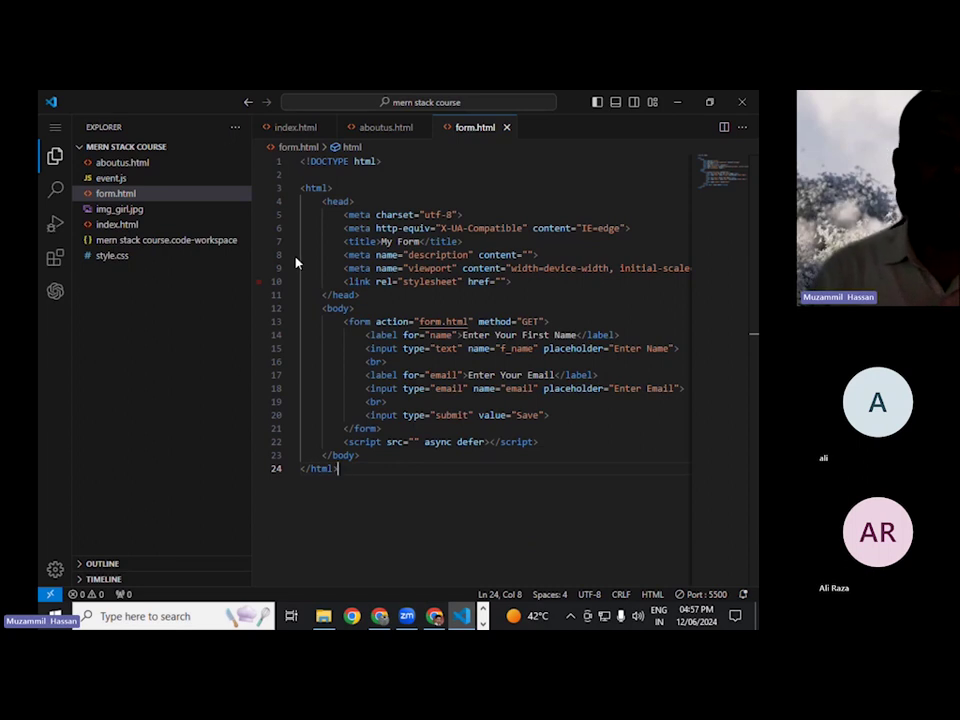
pyautogui.click(390, 128)
pyautogui.scroll(-4, 483, 396)
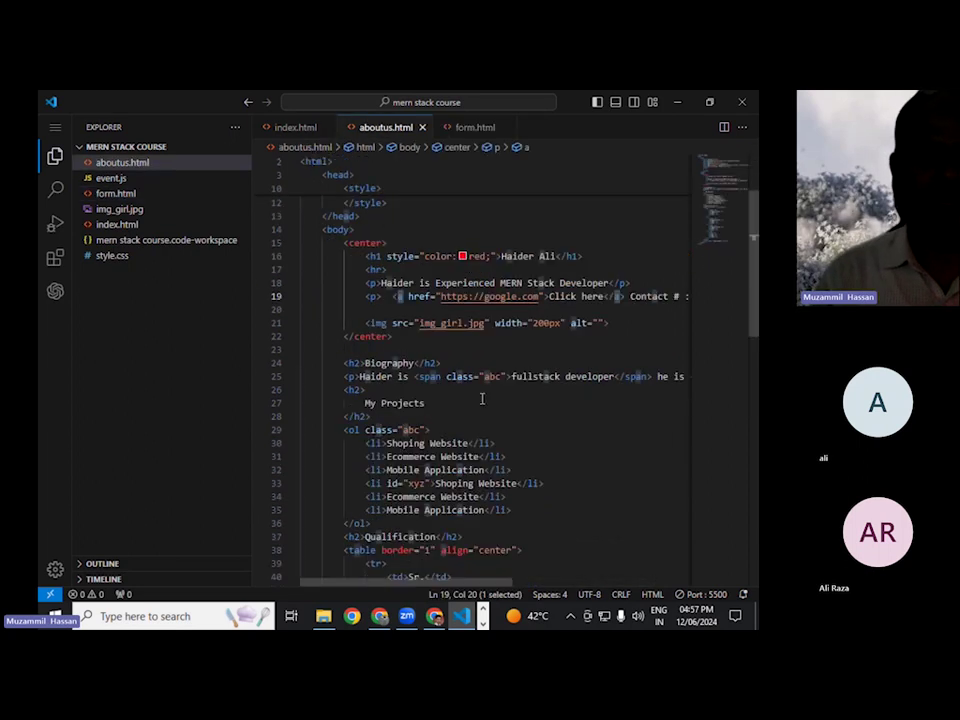
pyautogui.click(380, 346)
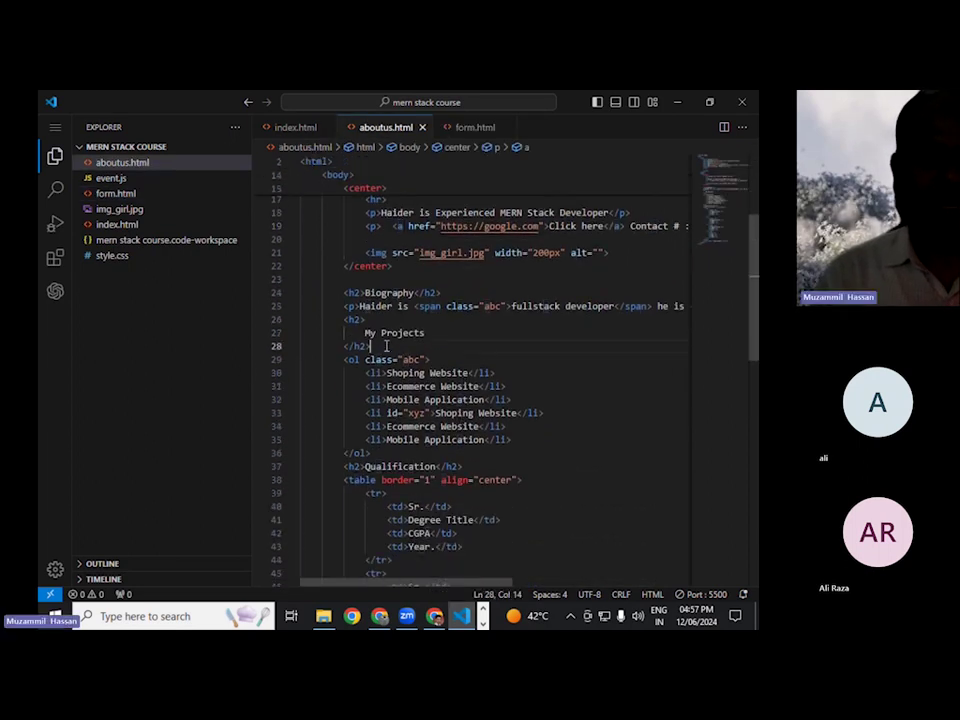
pyautogui.press('Return')
pyautogui.write('div')
pyautogui.press('Tab')
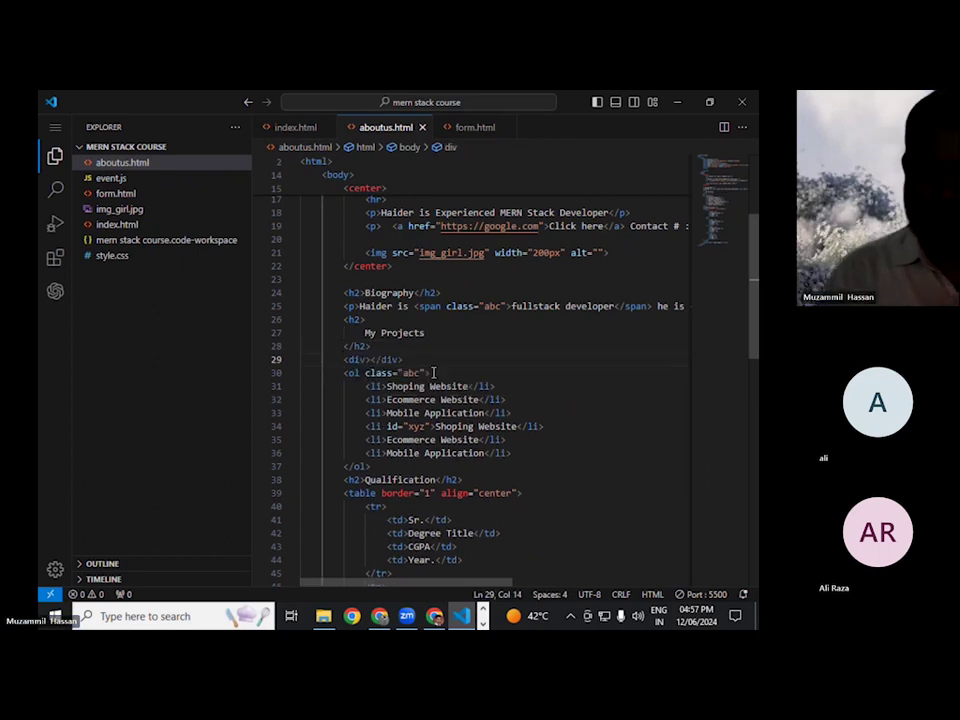
pyautogui.press('Return')
pyautogui.write('pd')
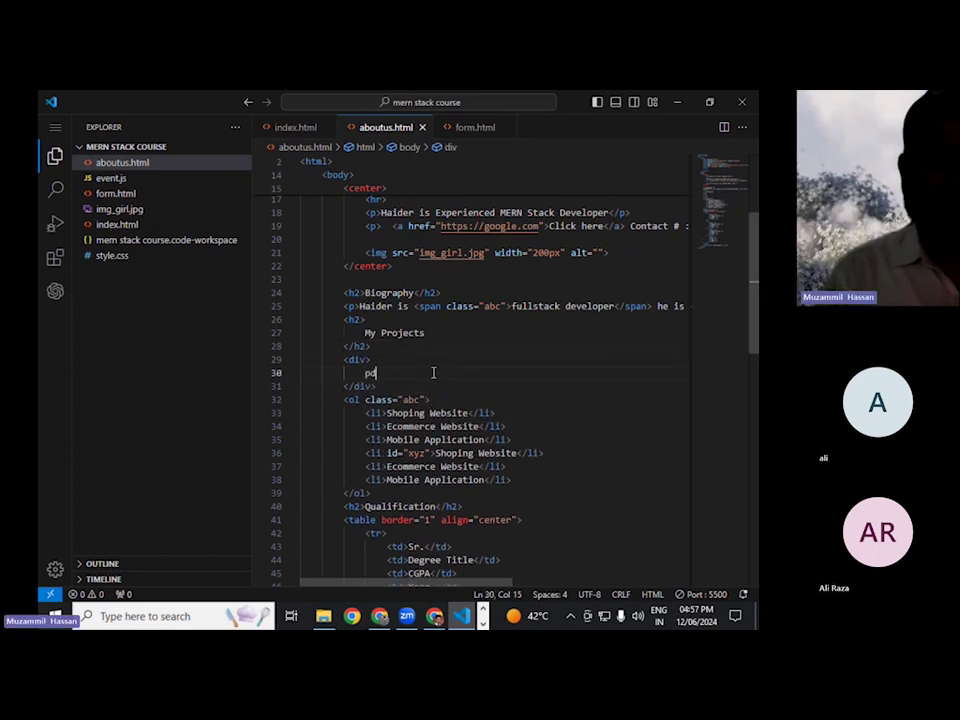
pyautogui.press('BackSpace')
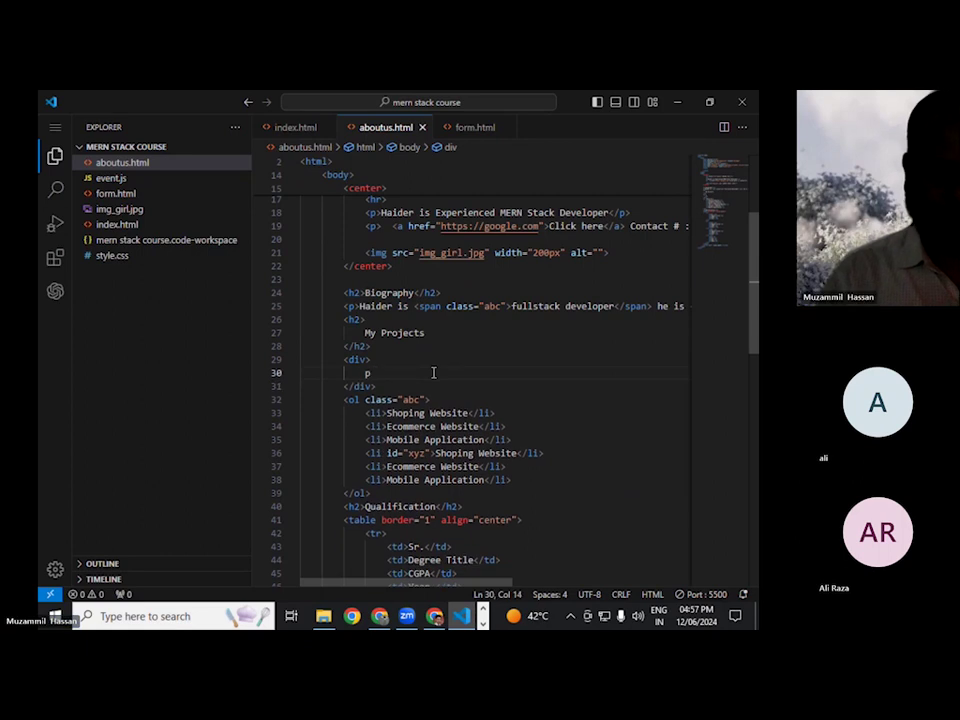
pyautogui.press('Return')
pyautogui.press('BackSpace')
pyautogui.press('BackSpace')
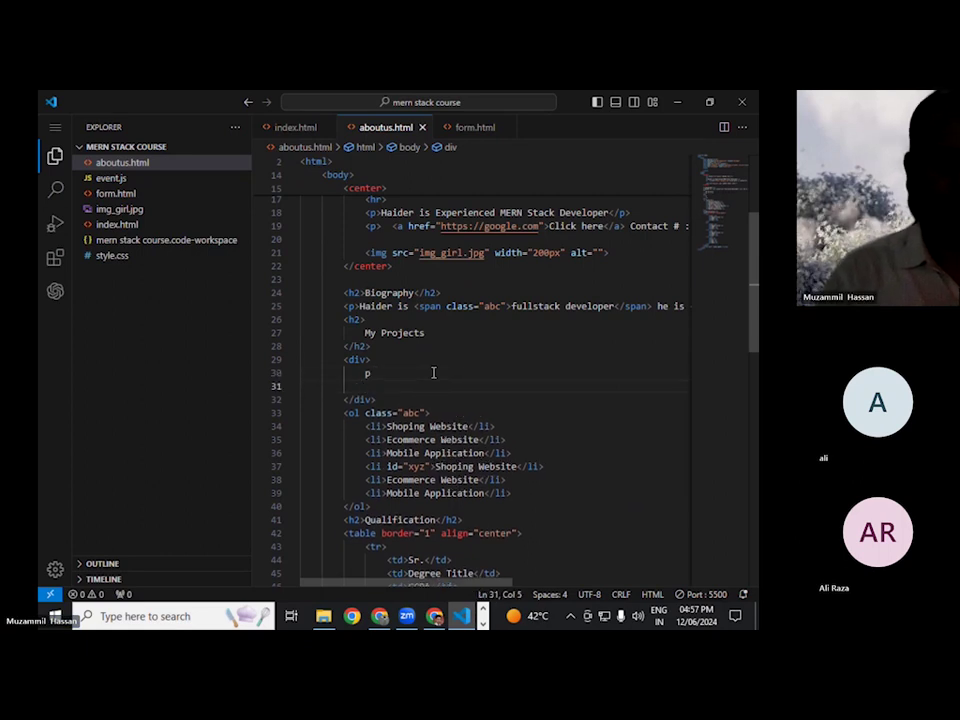
pyautogui.press('BackSpace')
pyautogui.press('BackSpace')
pyautogui.press('BackSpace')
# - Add a p element with the text "paragraph 1" inside the new div
pyautogui.write('p')
pyautogui.press('Tab')
pyautogui.write('paragr')
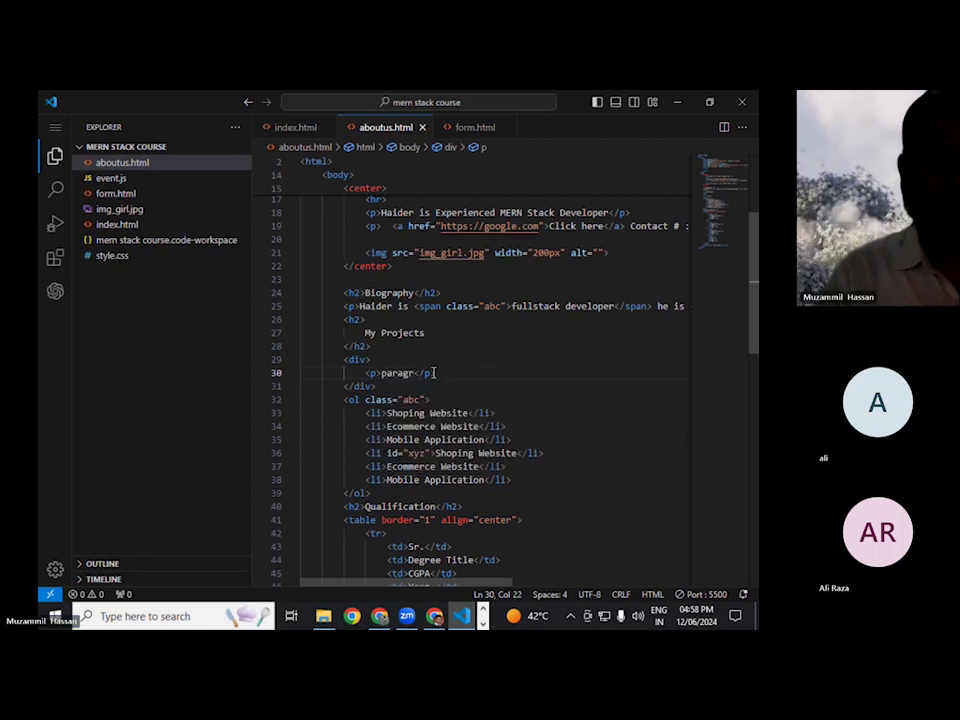
pyautogui.write('ap')
pyautogui.write('h 1')
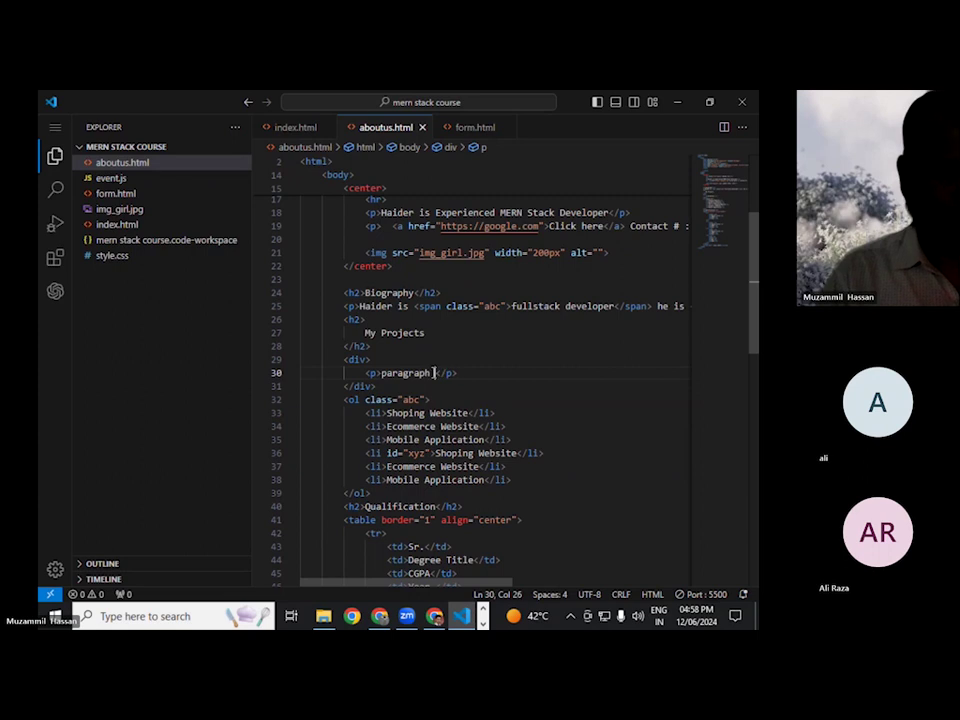
pyautogui.click(491, 374)
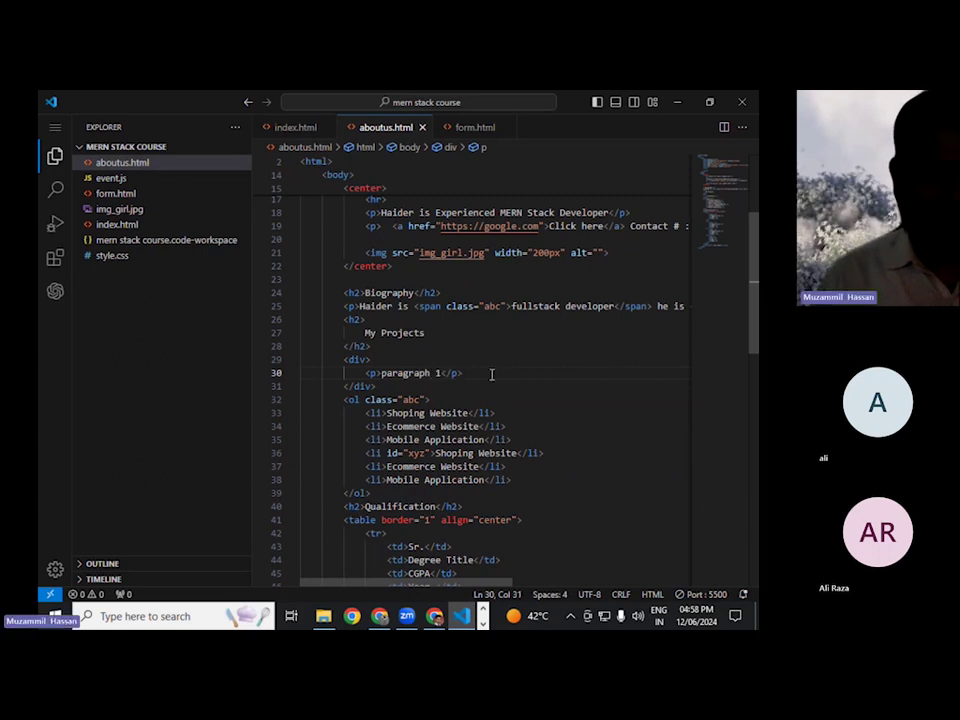